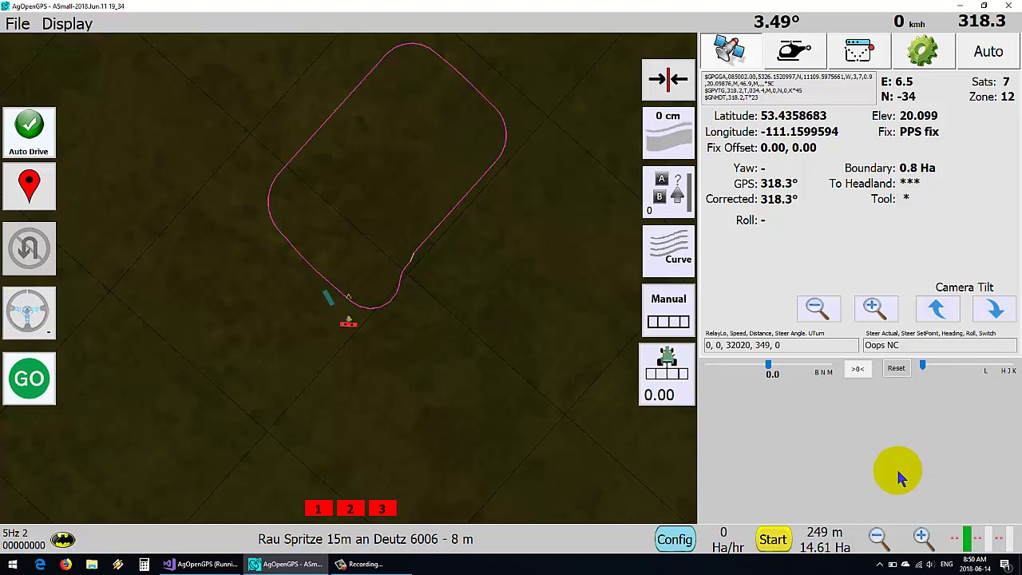
- Cycle Auto Drive off and back on, start the run with GO, and show the Auto tab
click(28, 134)
click(51, 142)
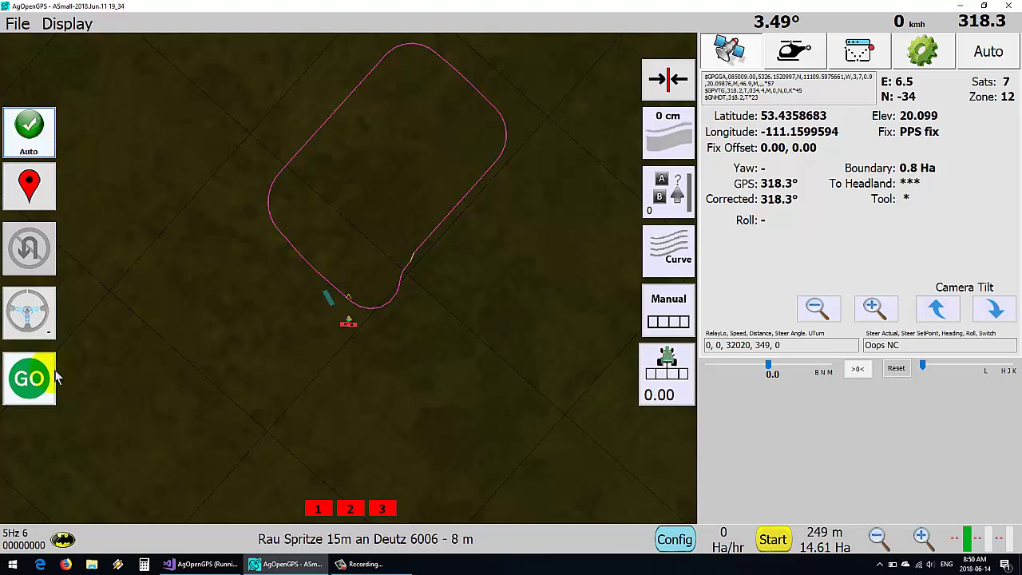
click(21, 383)
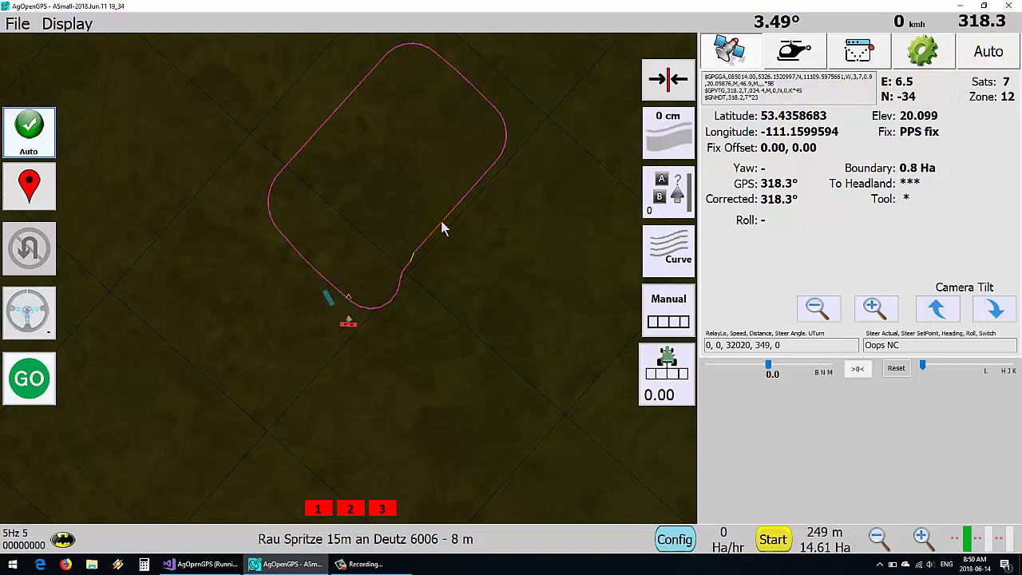
click(915, 169)
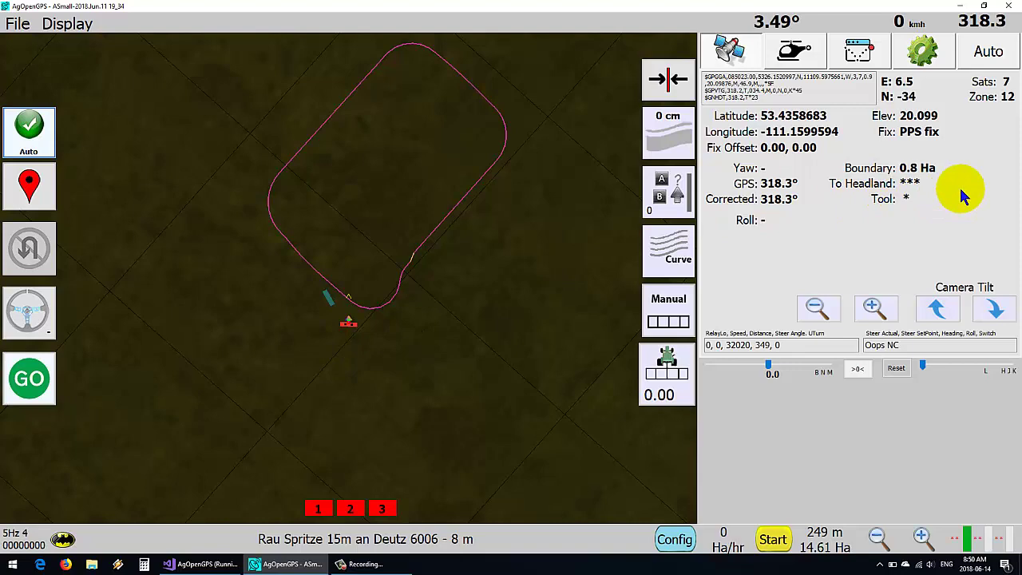
- From the Auto panel, open Generate Path to view the boundary and its headland passes
click(986, 53)
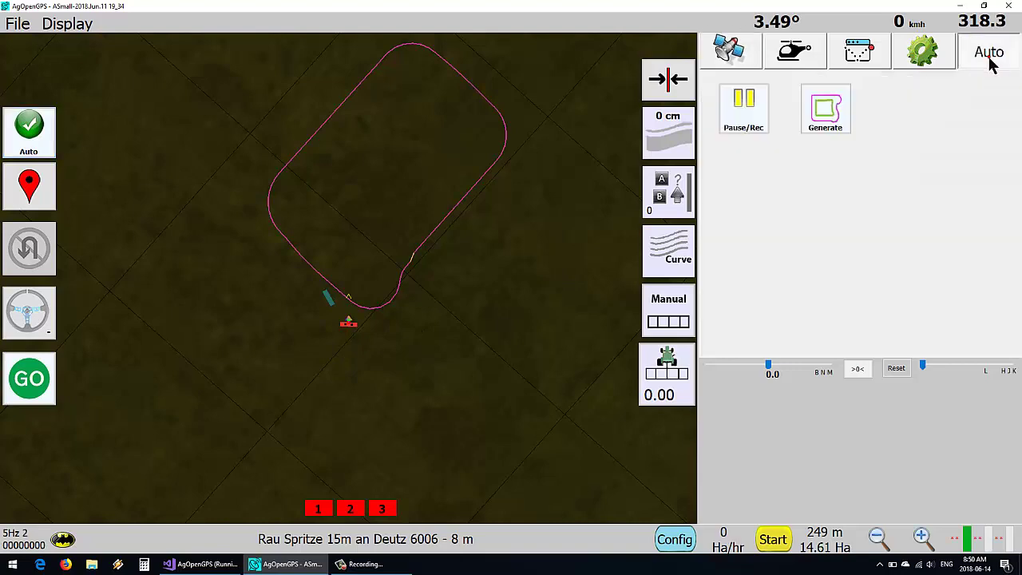
click(825, 108)
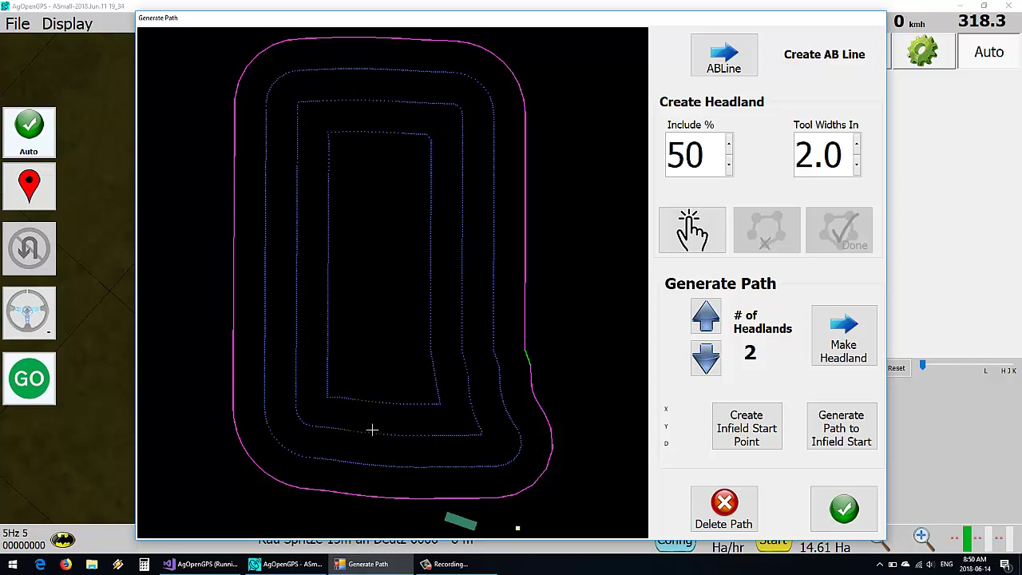
- Apply the saved 'ABLine E W' east-west AB line to the field
click(678, 217)
click(728, 74)
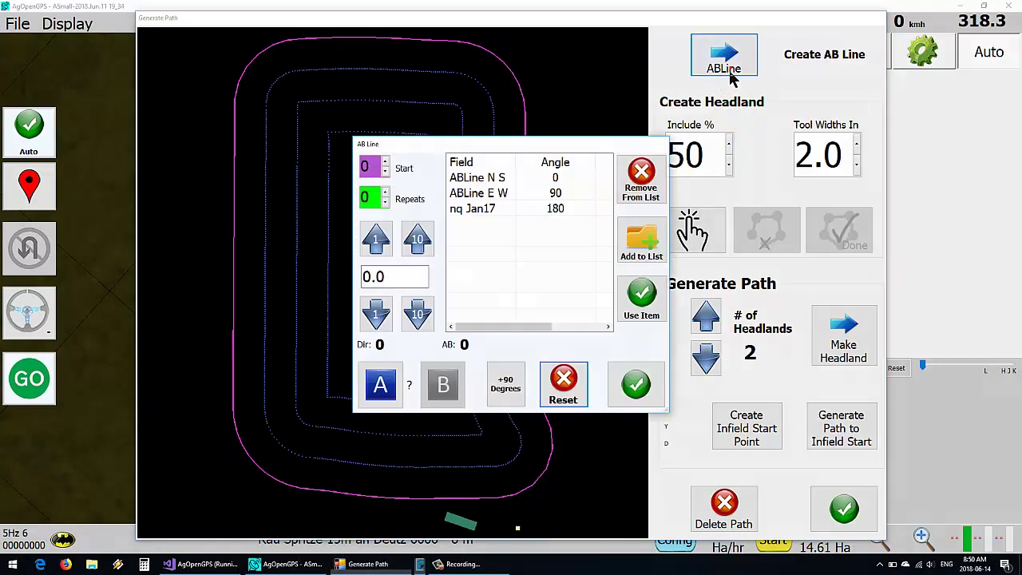
click(523, 196)
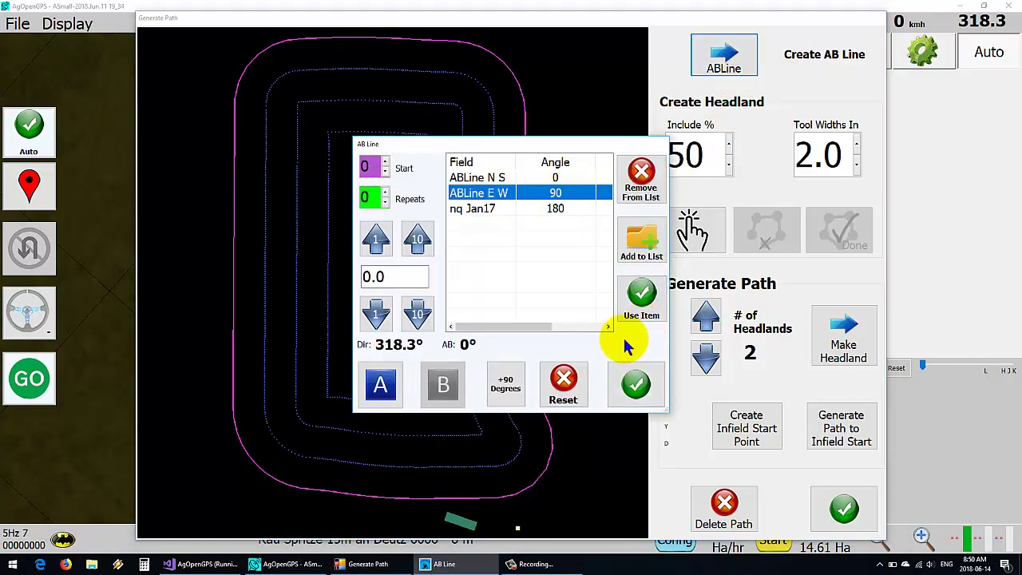
click(638, 297)
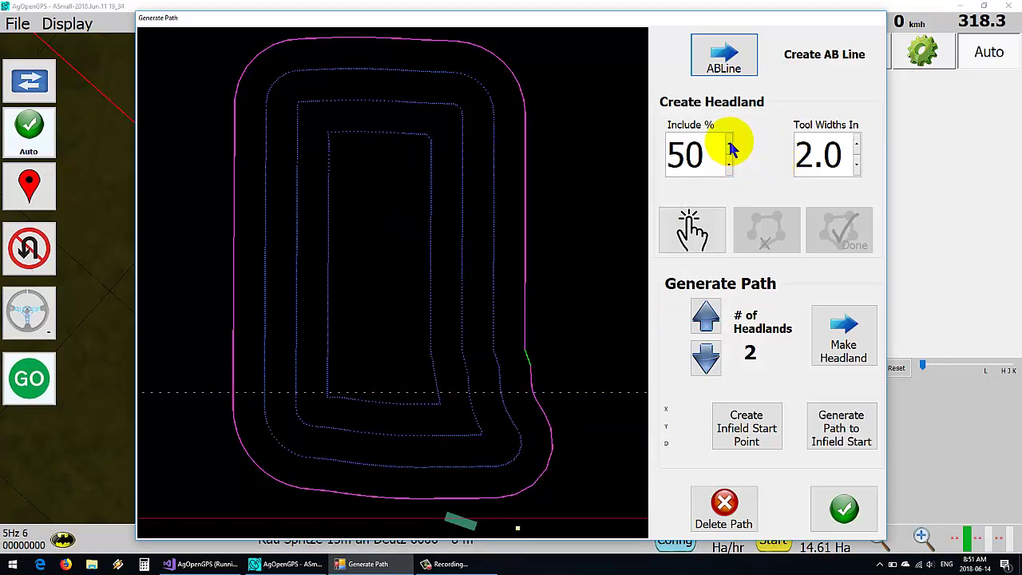
- Set the headland to 1.8 tool widths and begin marking headland points
click(857, 146)
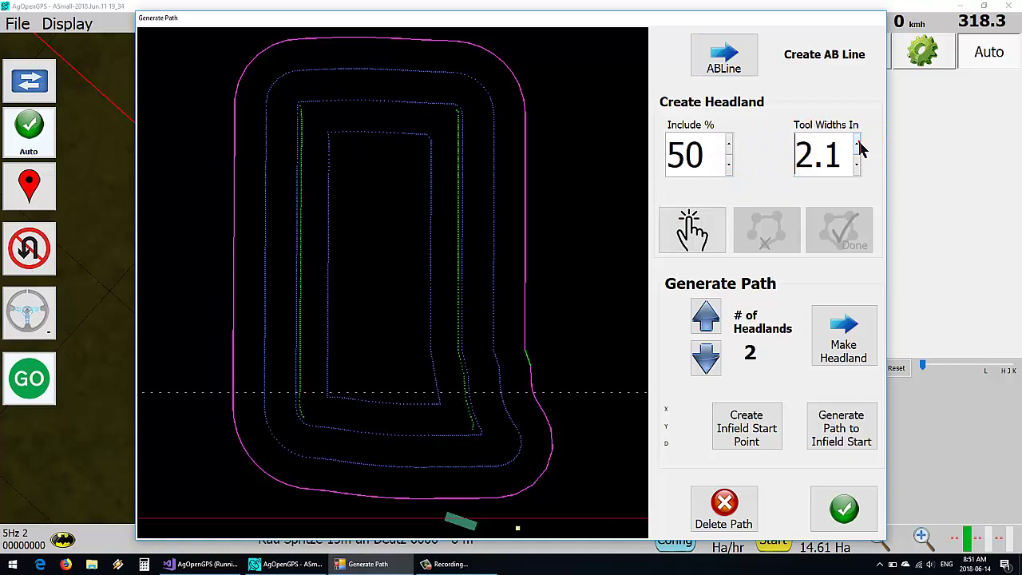
click(857, 169)
click(857, 169)
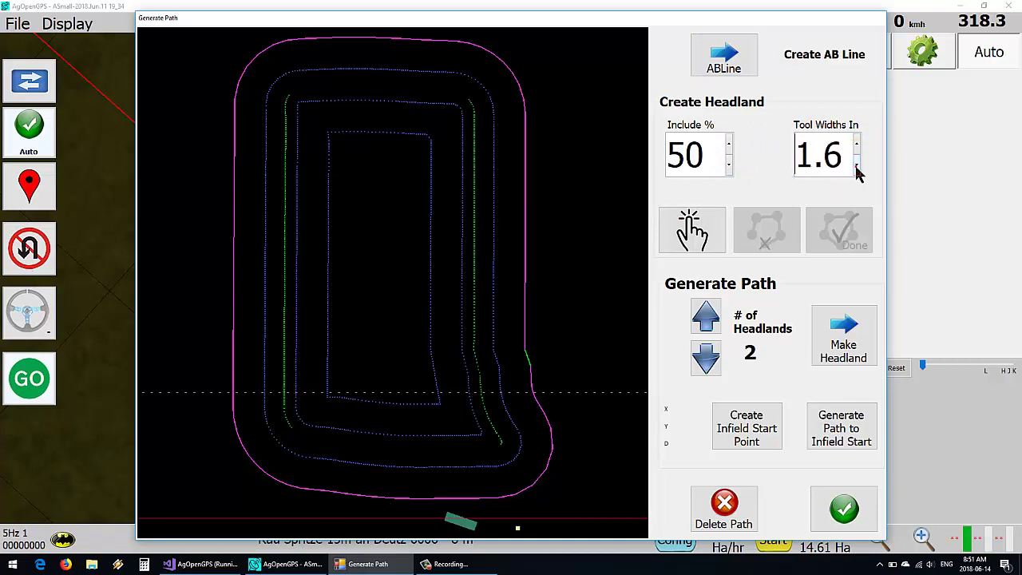
click(857, 169)
click(856, 147)
click(857, 147)
click(856, 147)
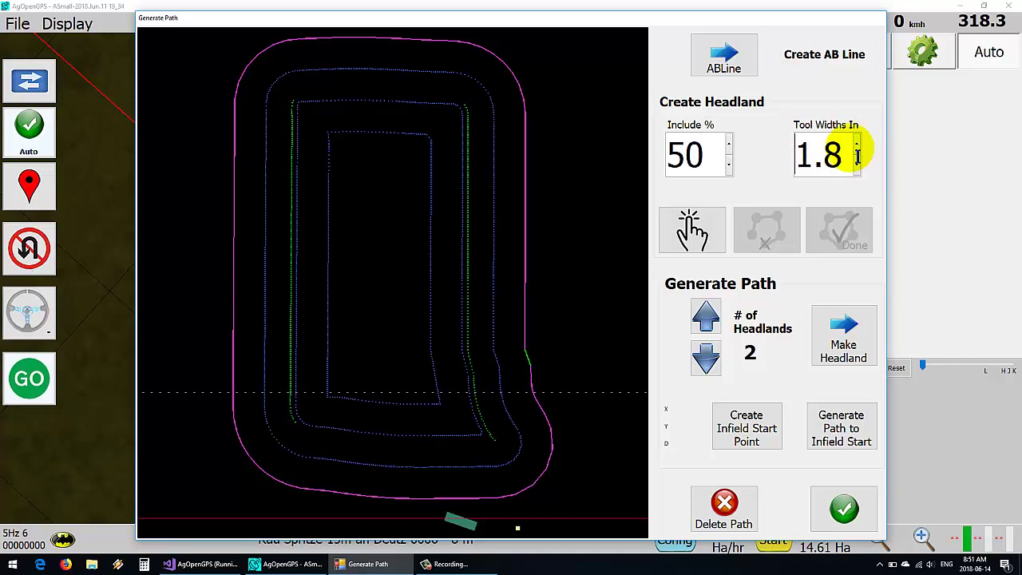
click(691, 230)
click(695, 233)
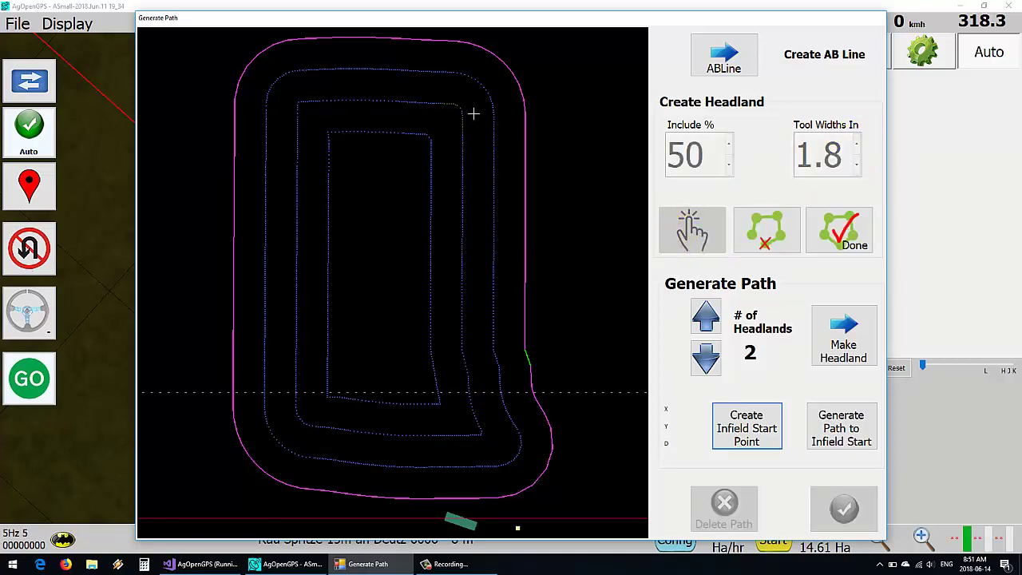
- Place headland points around the top, left, bottom and right sides, removing two misplaced ones, and finish
click(467, 67)
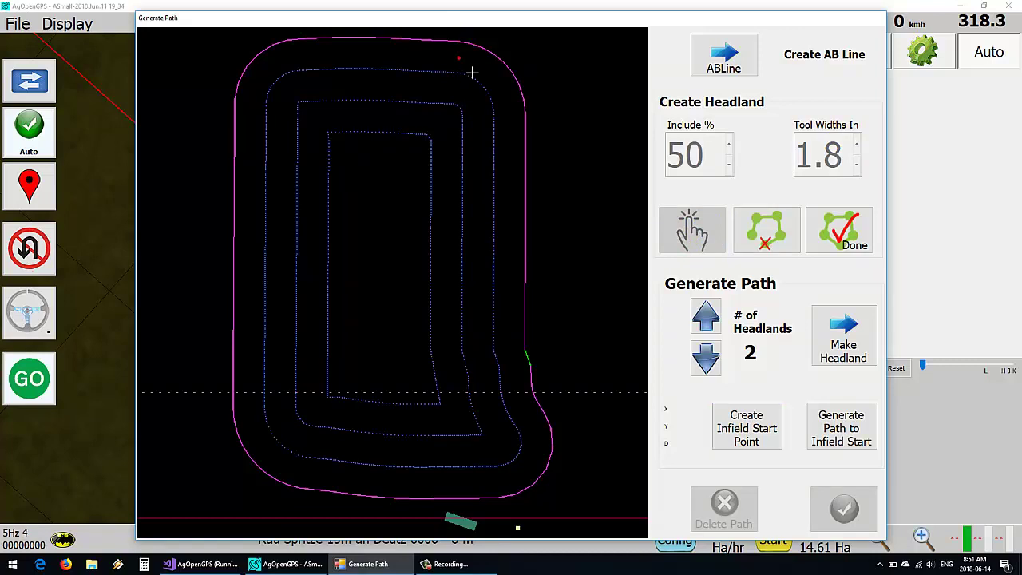
click(306, 63)
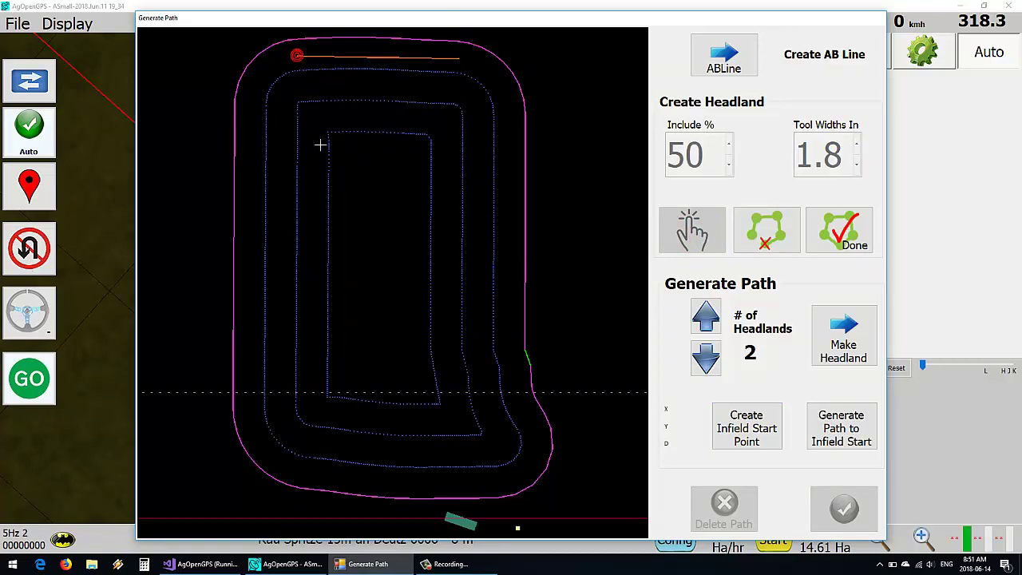
click(307, 450)
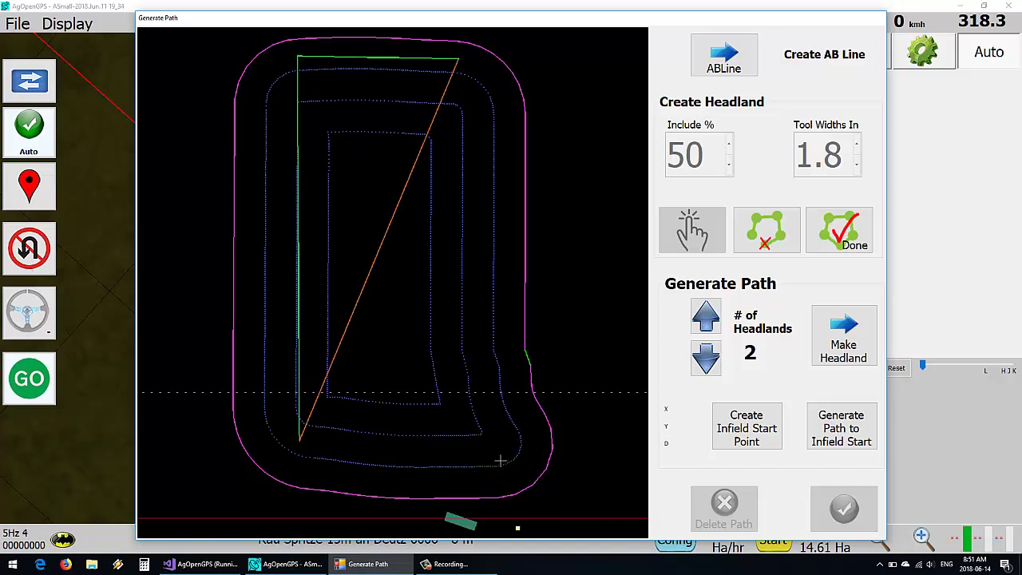
click(498, 458)
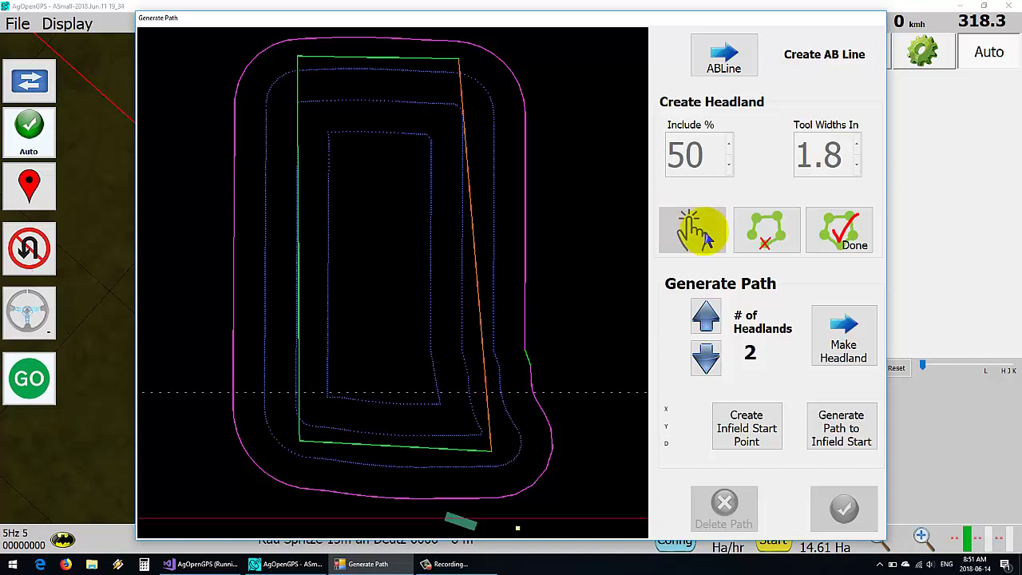
click(778, 239)
click(778, 240)
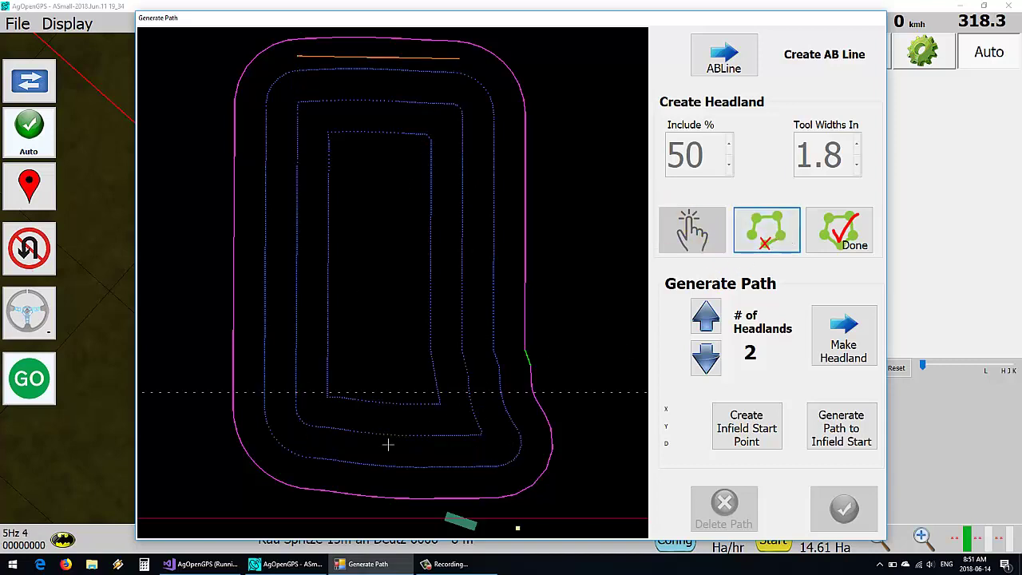
click(301, 453)
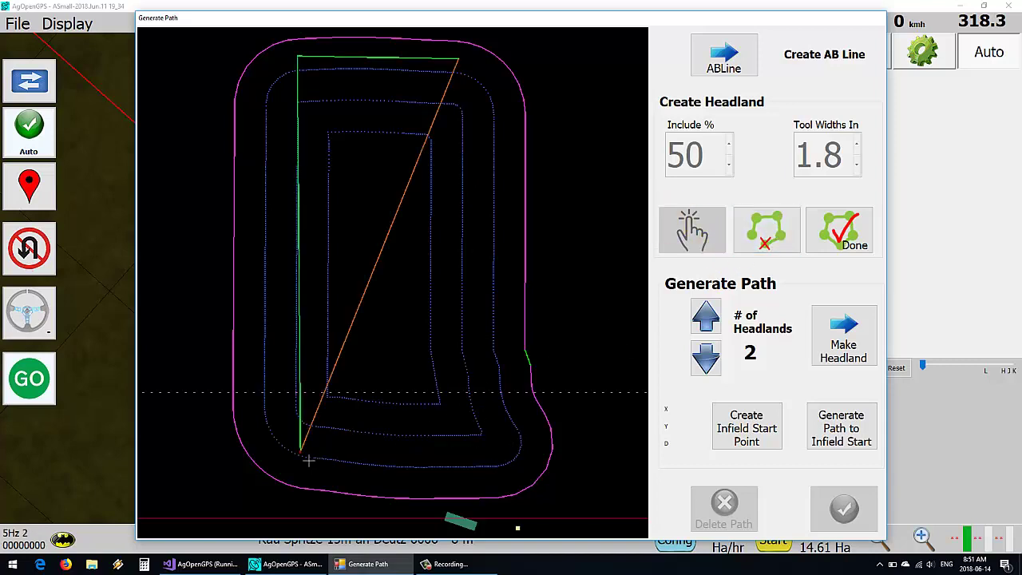
click(503, 460)
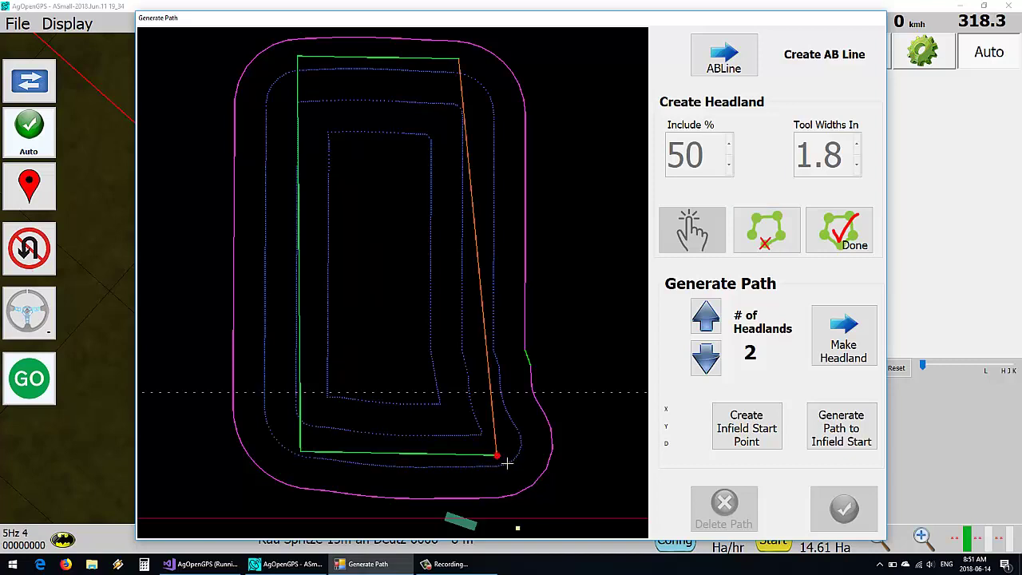
click(473, 398)
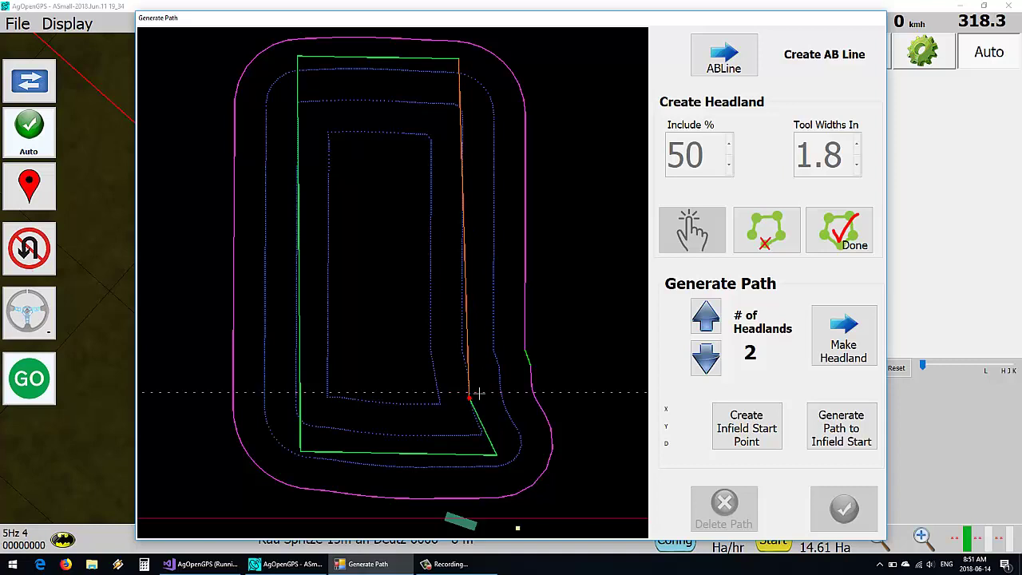
click(468, 359)
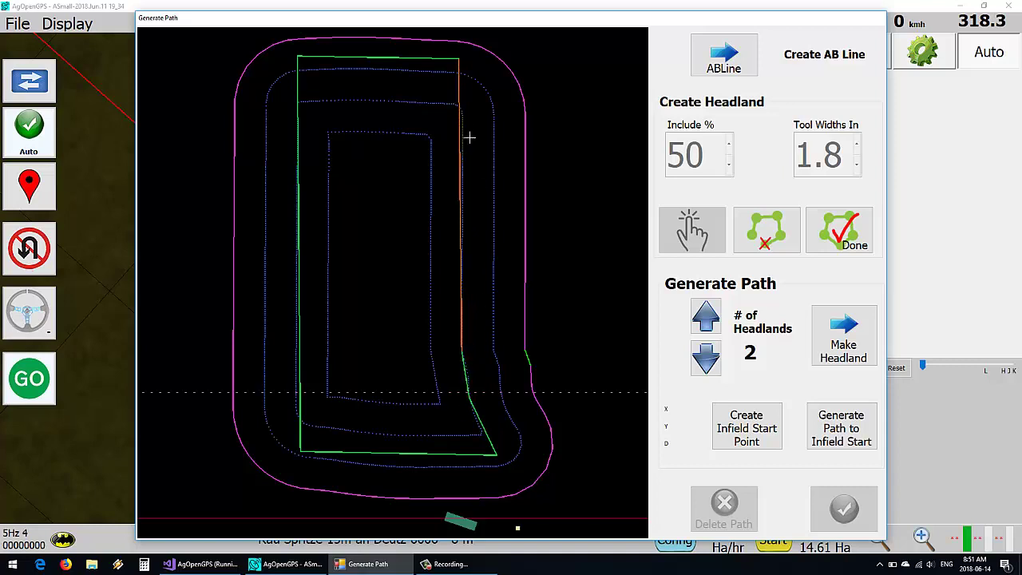
click(838, 237)
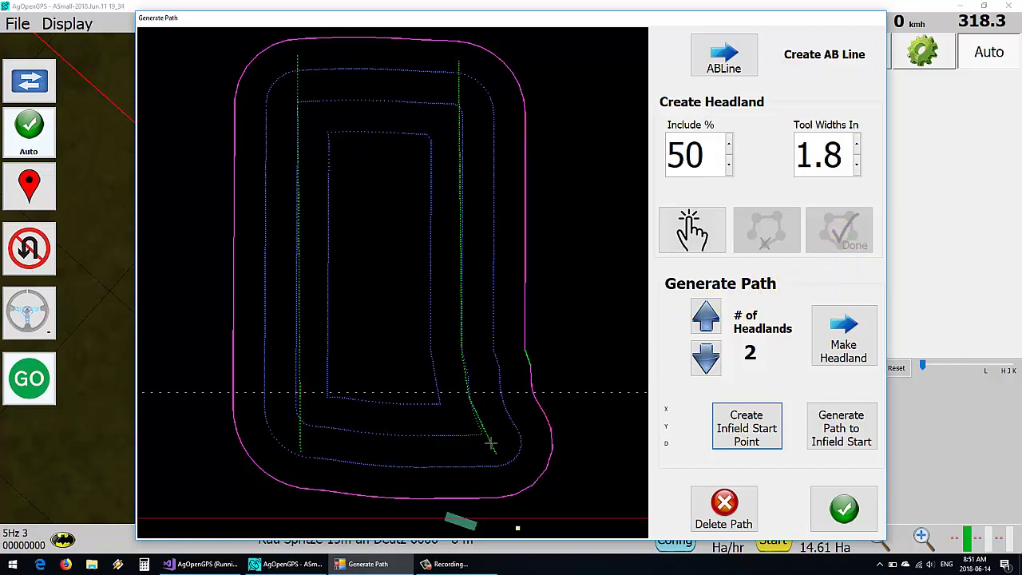
- Set the number of headlands to 2 and make the headland passes
click(706, 358)
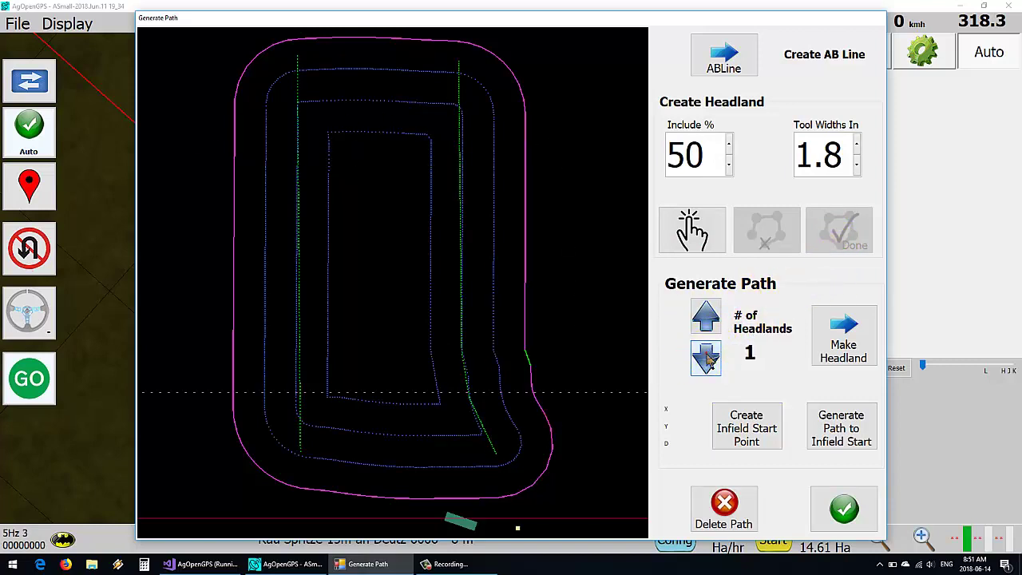
click(706, 316)
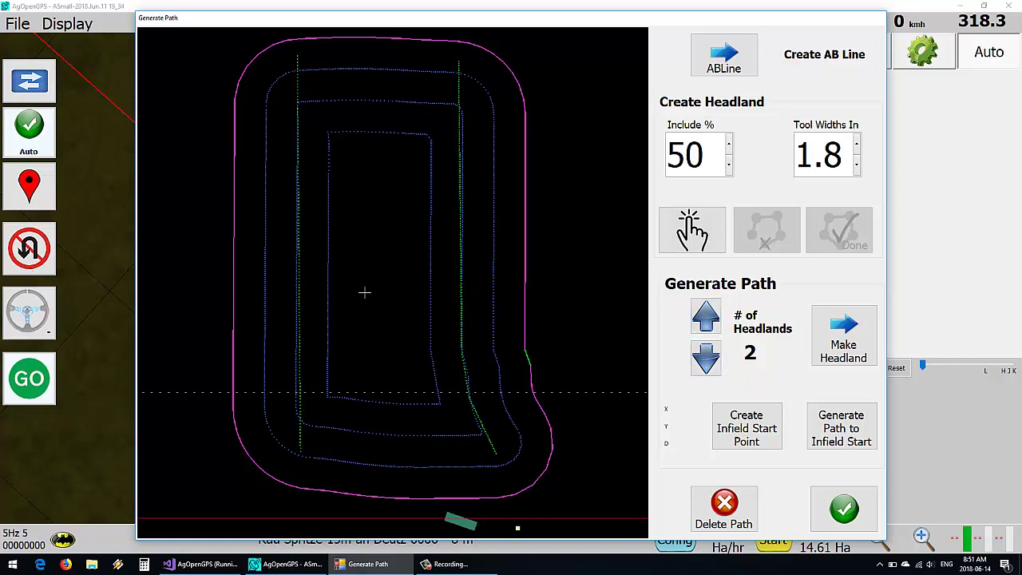
click(840, 350)
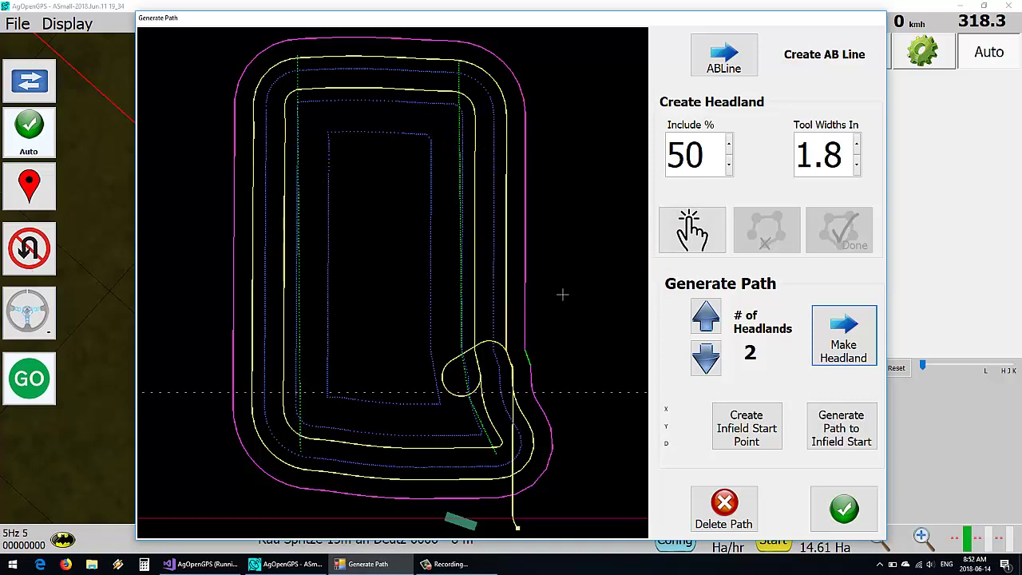
- Place the infield start line near the field's top and generate the path to it
click(747, 429)
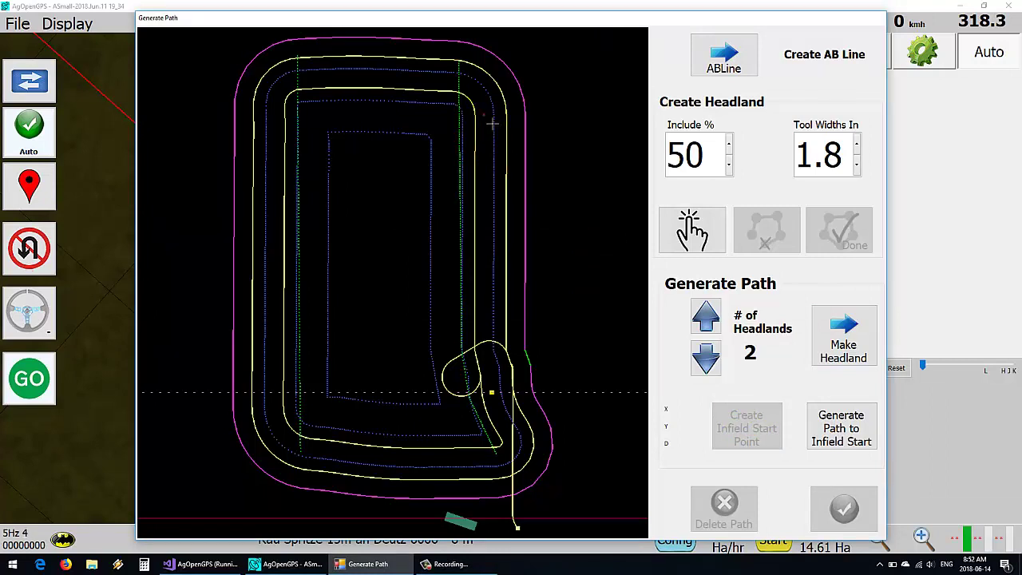
click(349, 120)
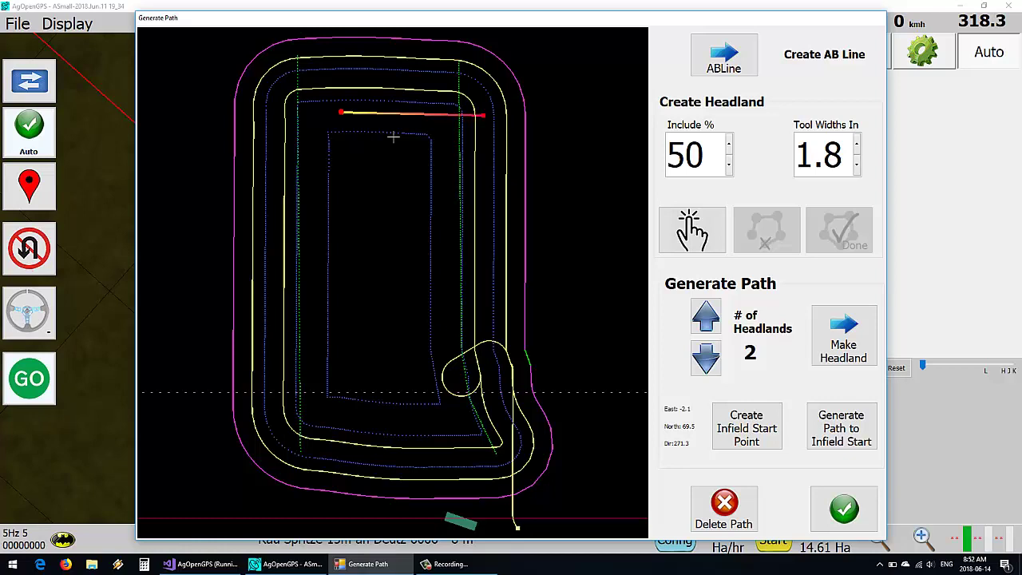
click(856, 440)
click(846, 434)
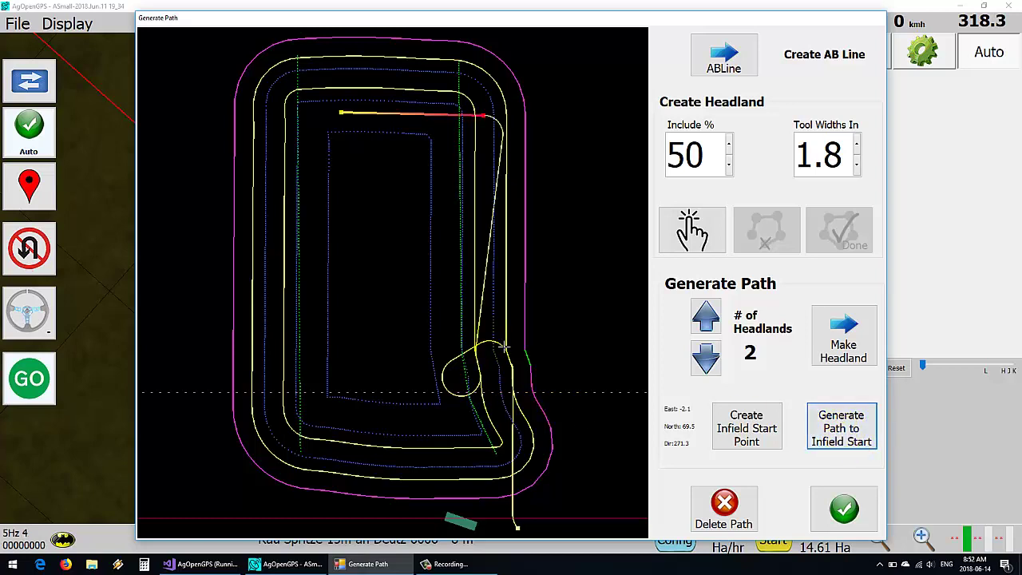
click(386, 37)
click(522, 543)
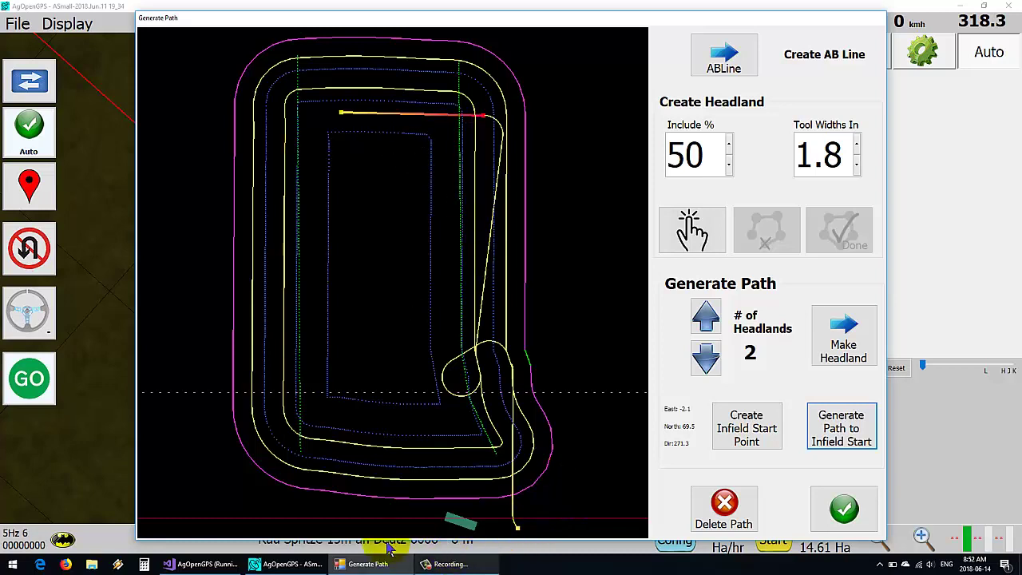
click(746, 431)
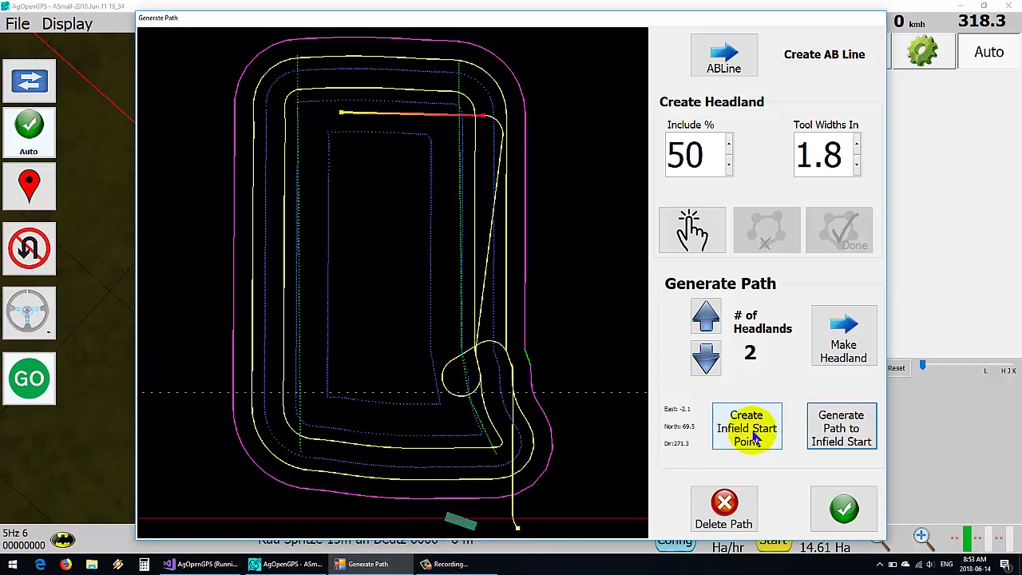
- Accept the generated path, zoom in twice on the tractor, and start the simulator driving
click(821, 501)
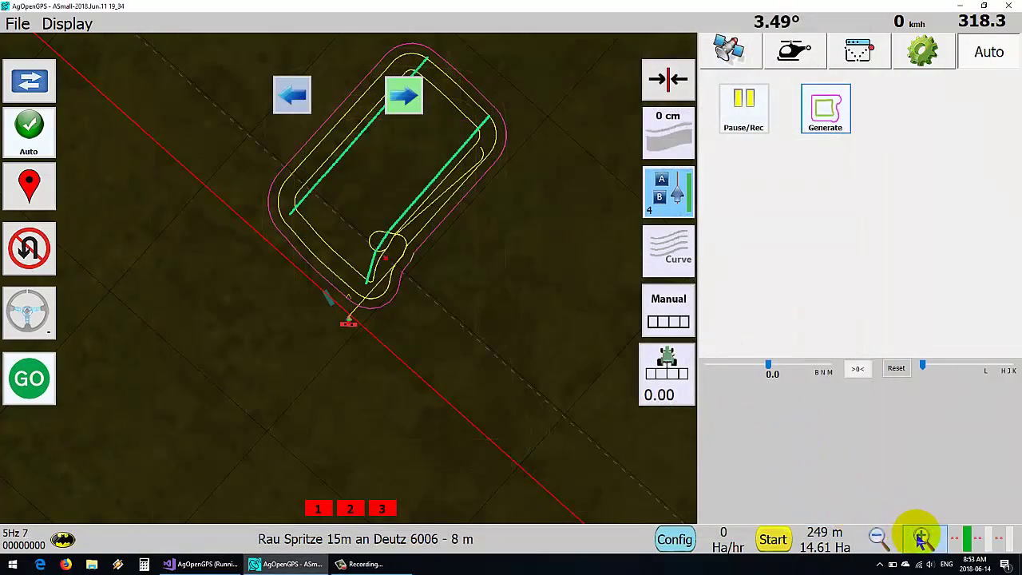
click(968, 536)
click(923, 538)
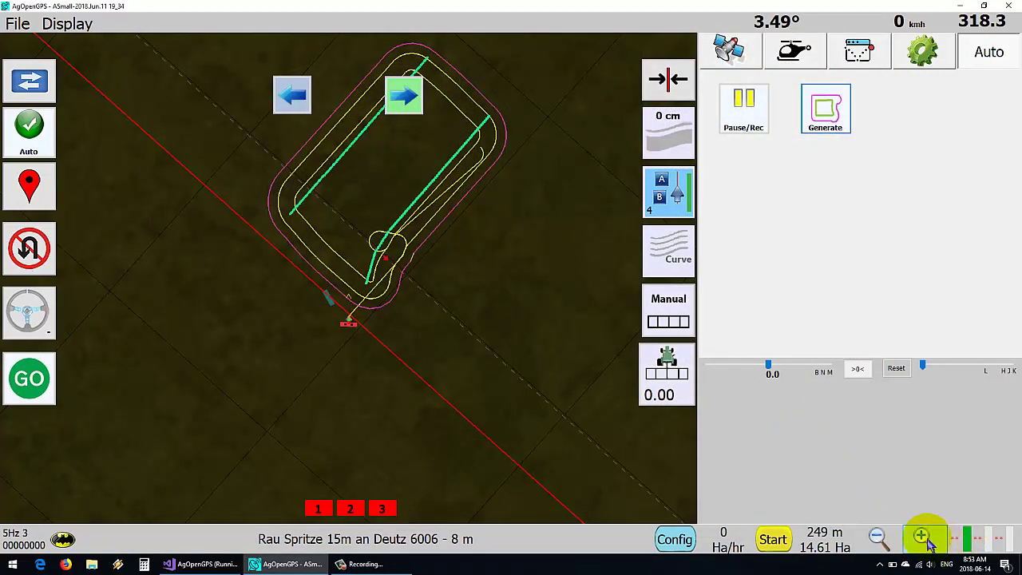
click(925, 540)
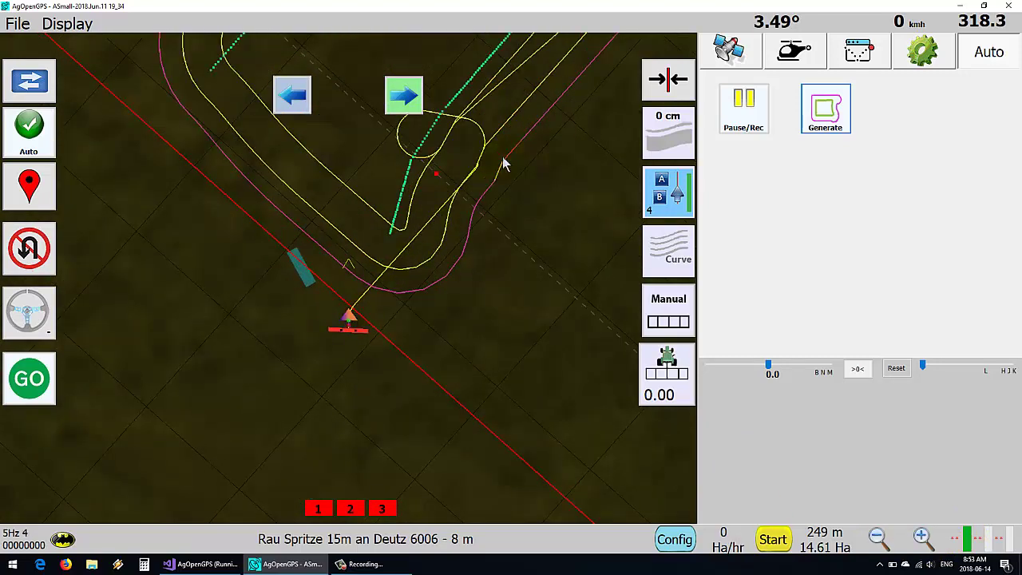
click(852, 196)
click(40, 377)
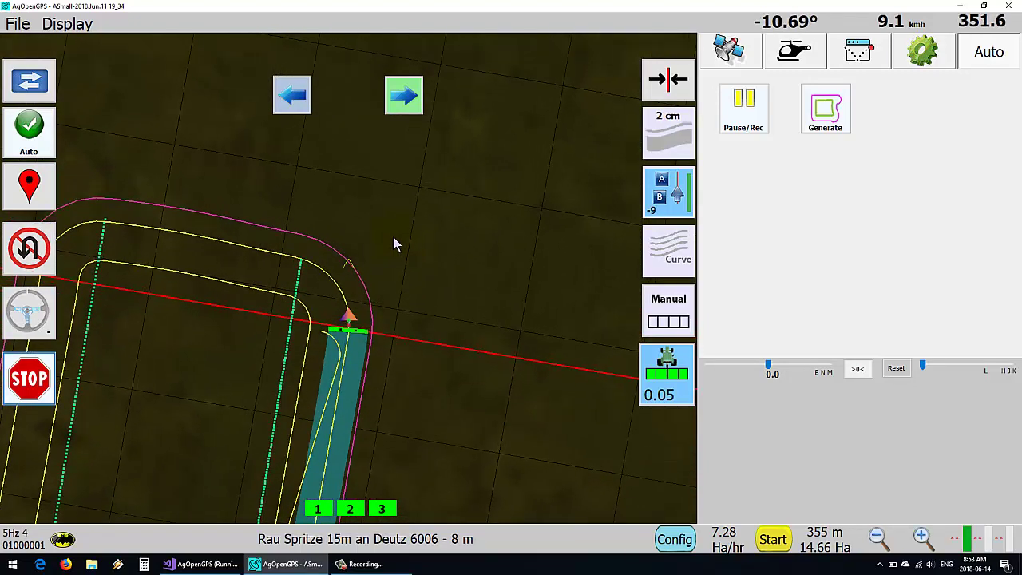
click(671, 537)
click(719, 496)
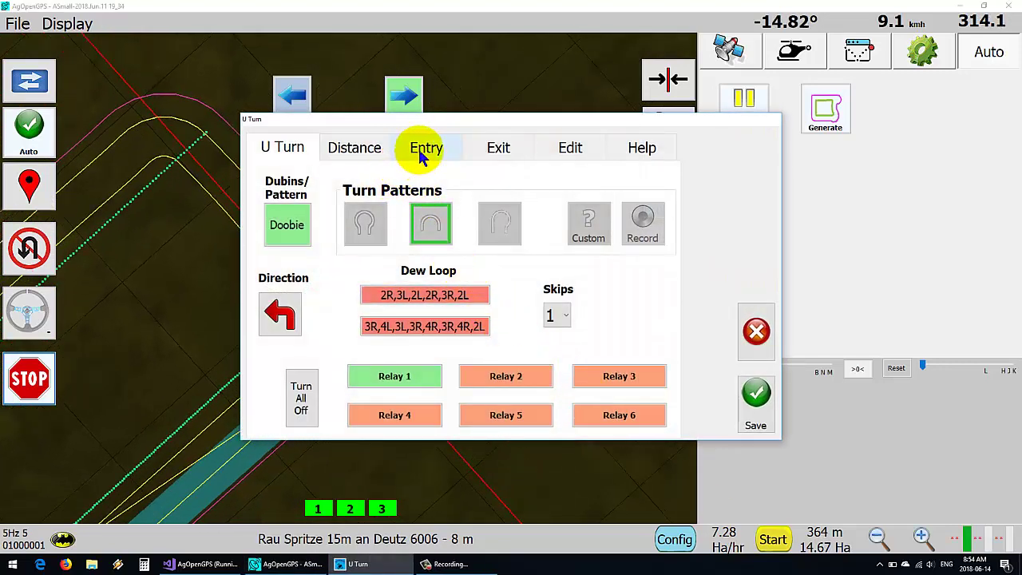
click(424, 156)
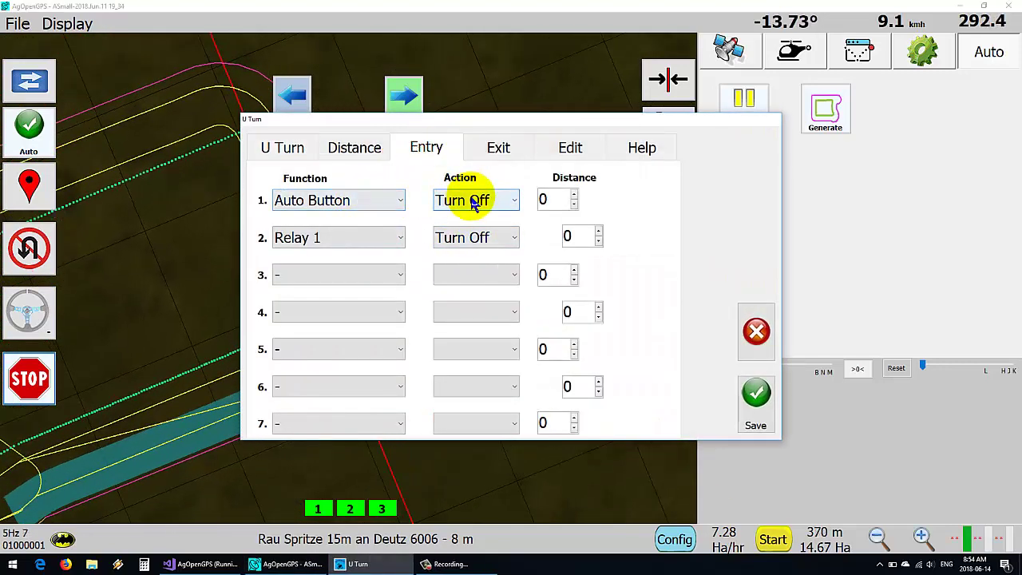
click(498, 147)
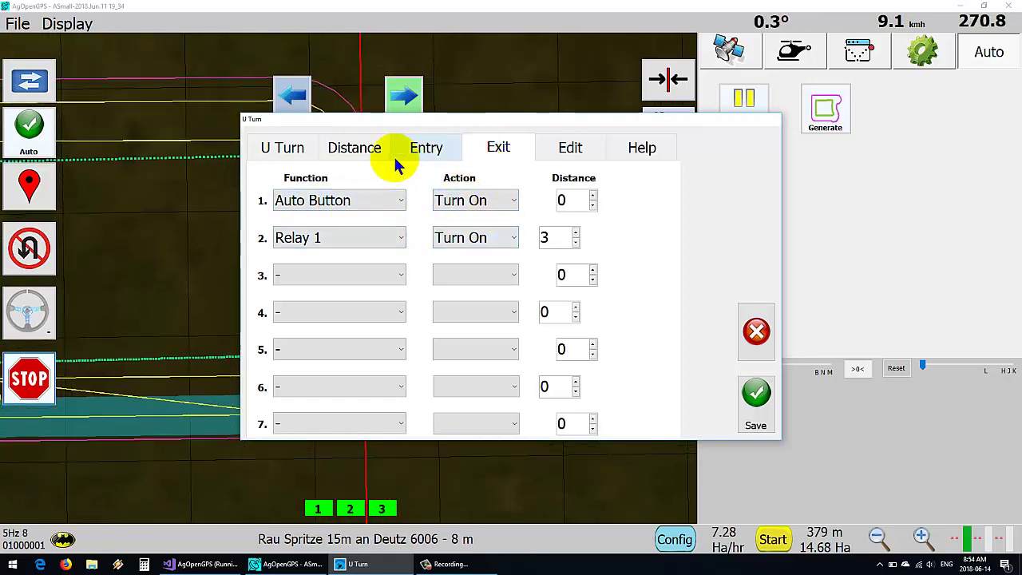
click(760, 407)
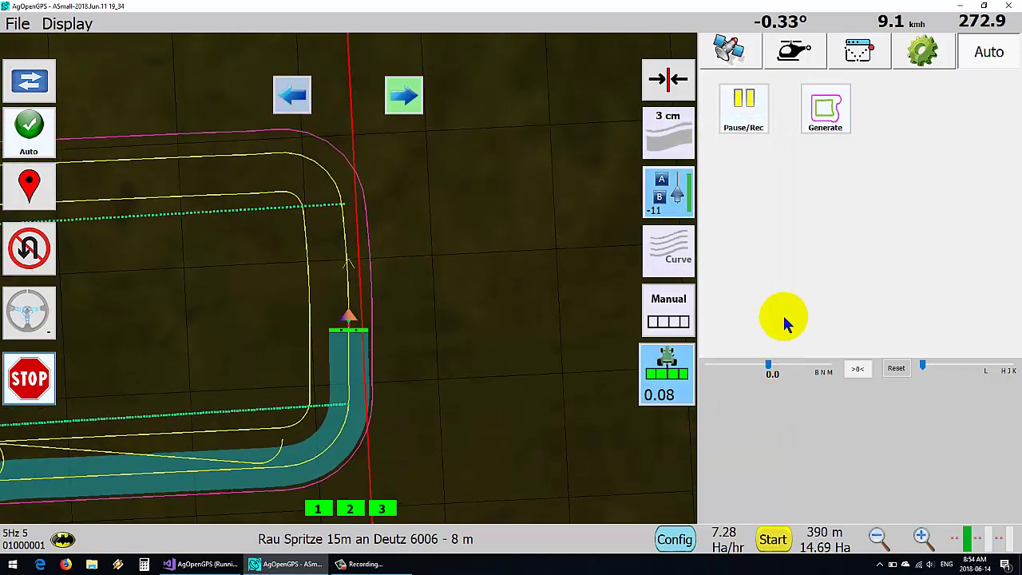
- Steer the simulated tractor slightly right around the headland and display the GPS position details
click(936, 371)
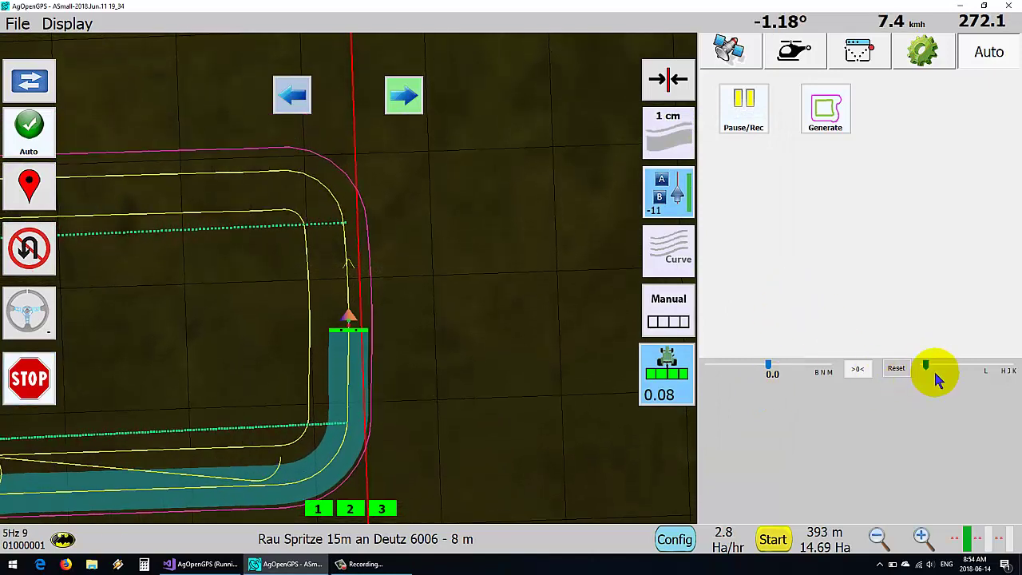
click(942, 368)
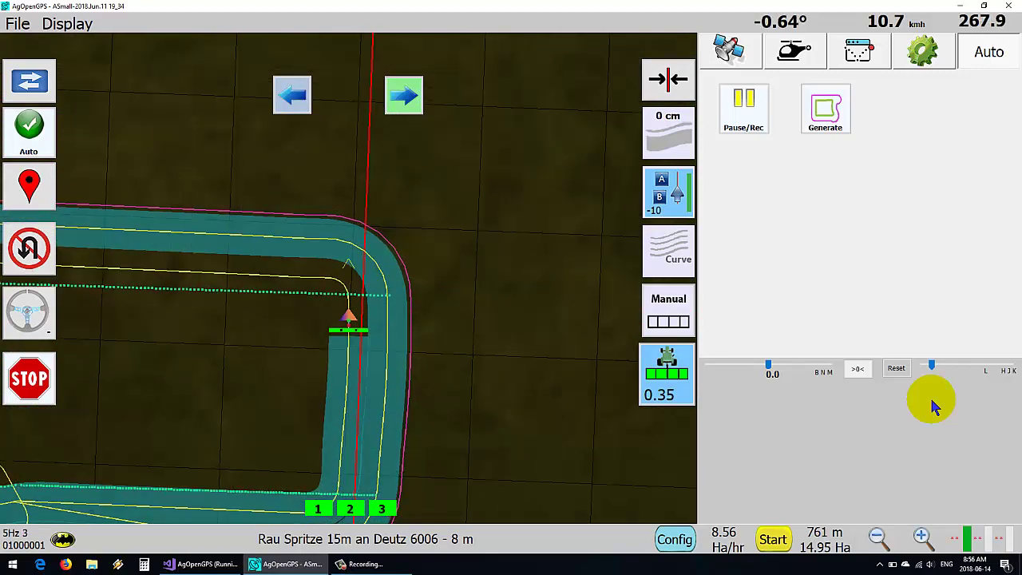
click(730, 50)
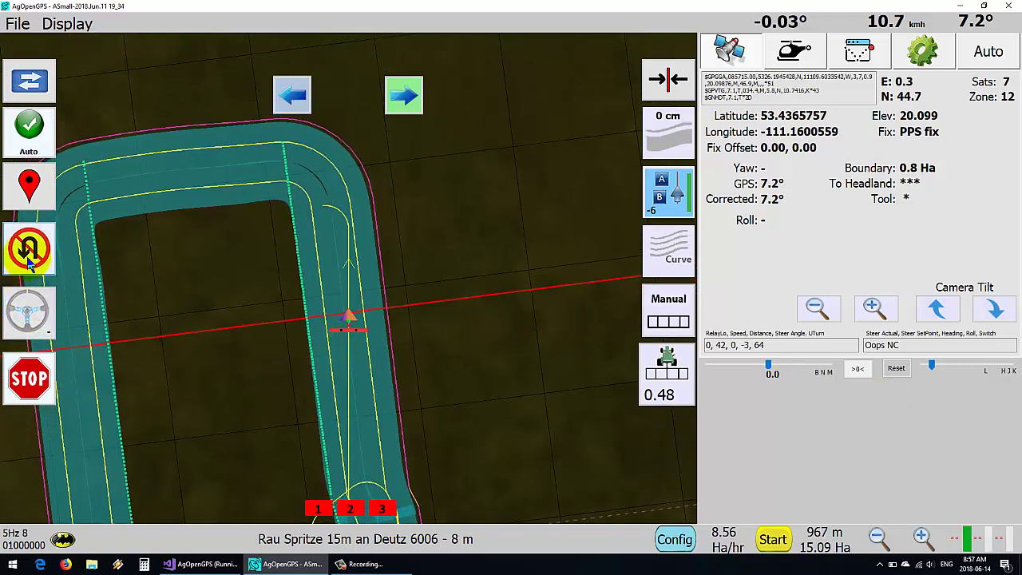
- Pan and click around the map to follow the tractor's first infield AB-line swaths
click(366, 331)
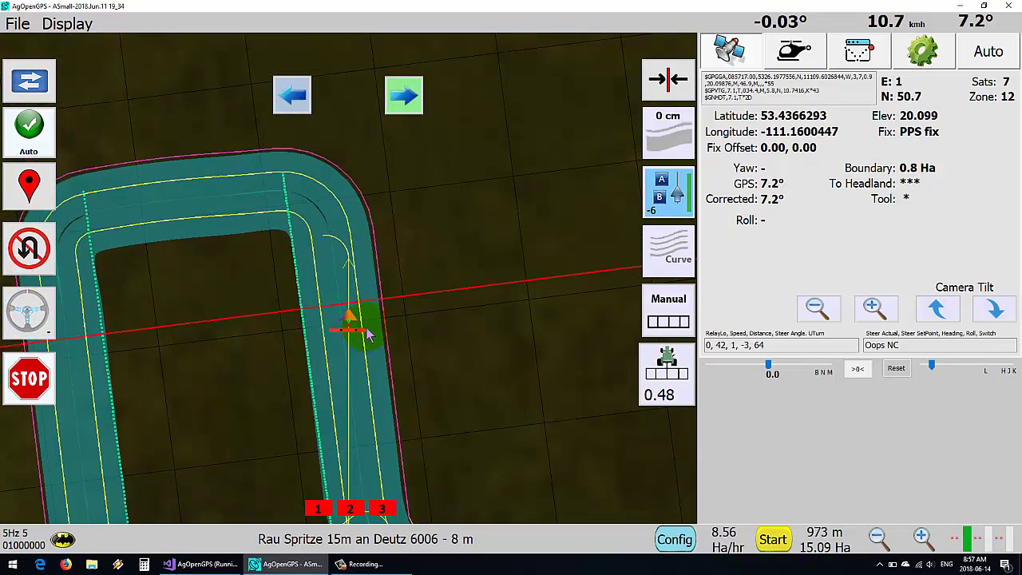
drag(365, 331, 203, 280)
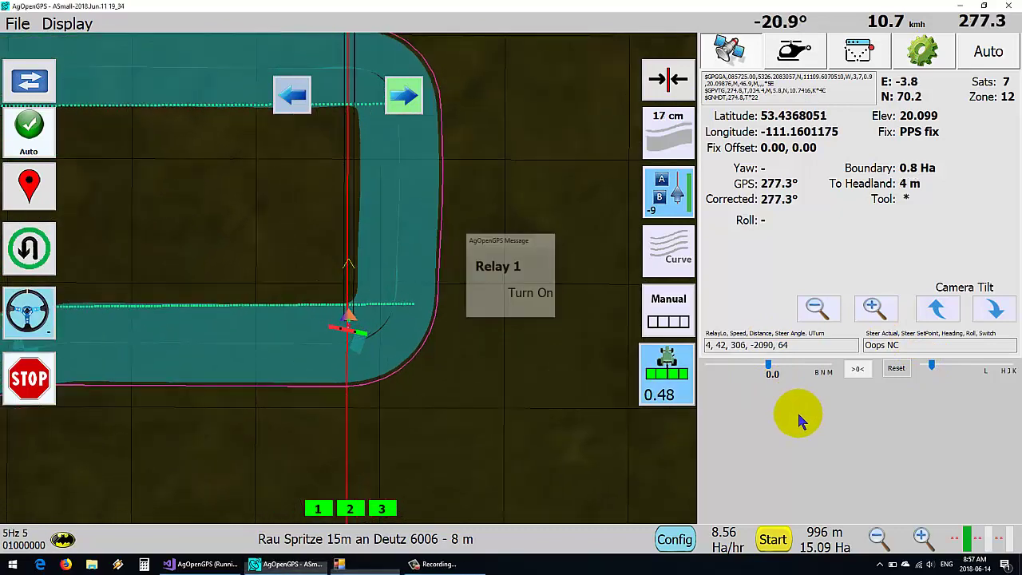
drag(317, 390, 154, 239)
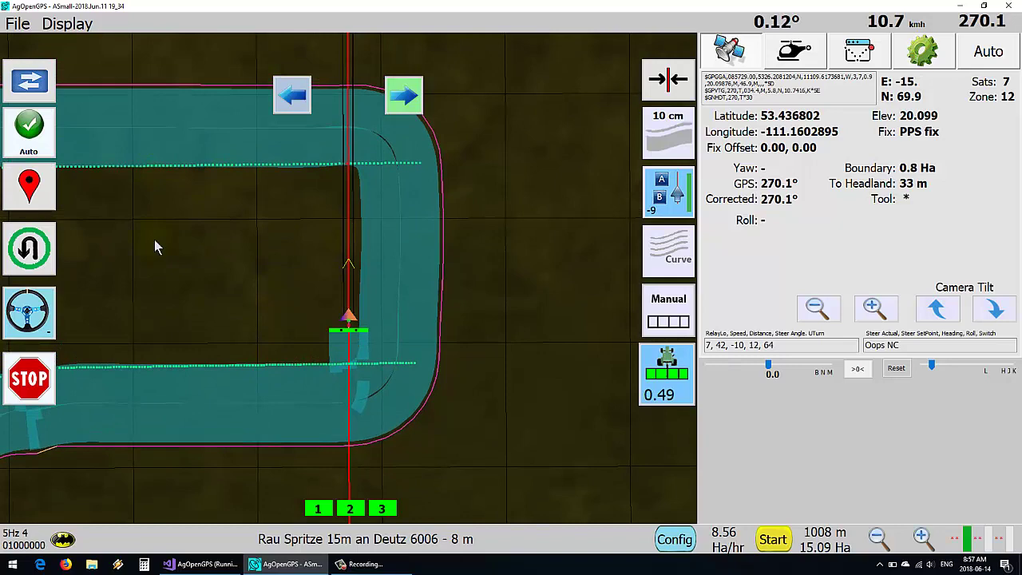
drag(364, 376, 392, 369)
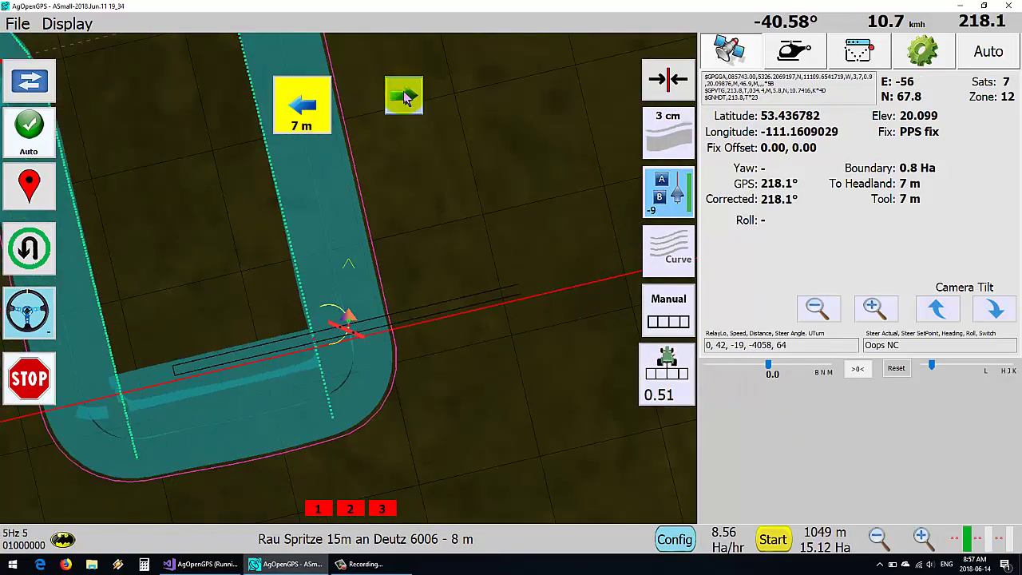
click(559, 238)
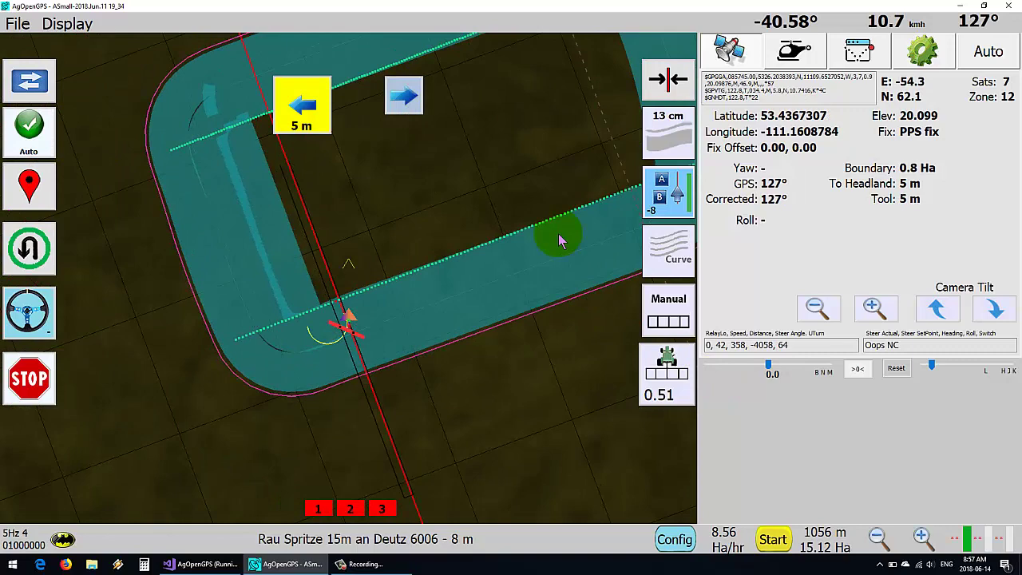
click(289, 234)
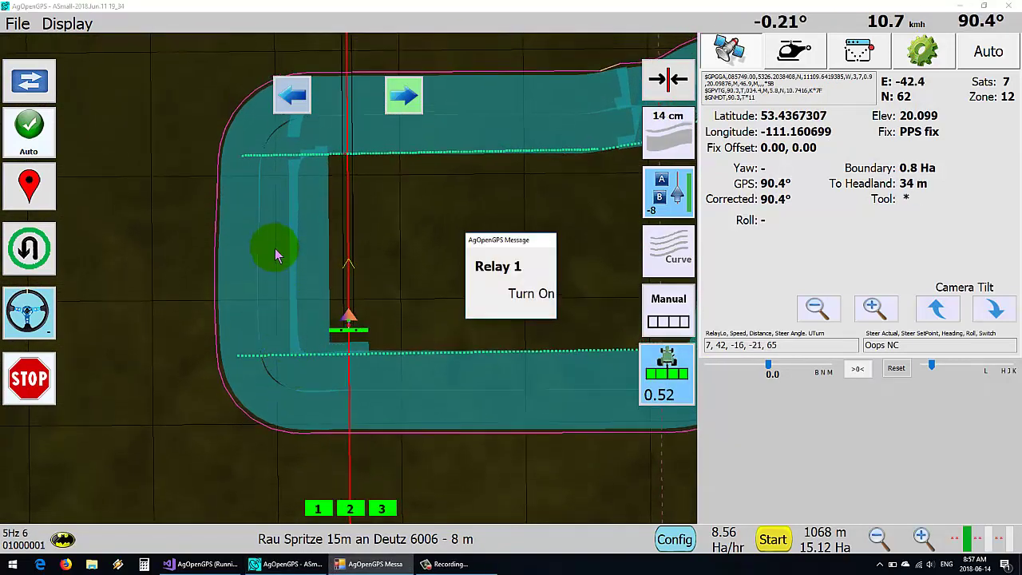
click(320, 339)
click(223, 296)
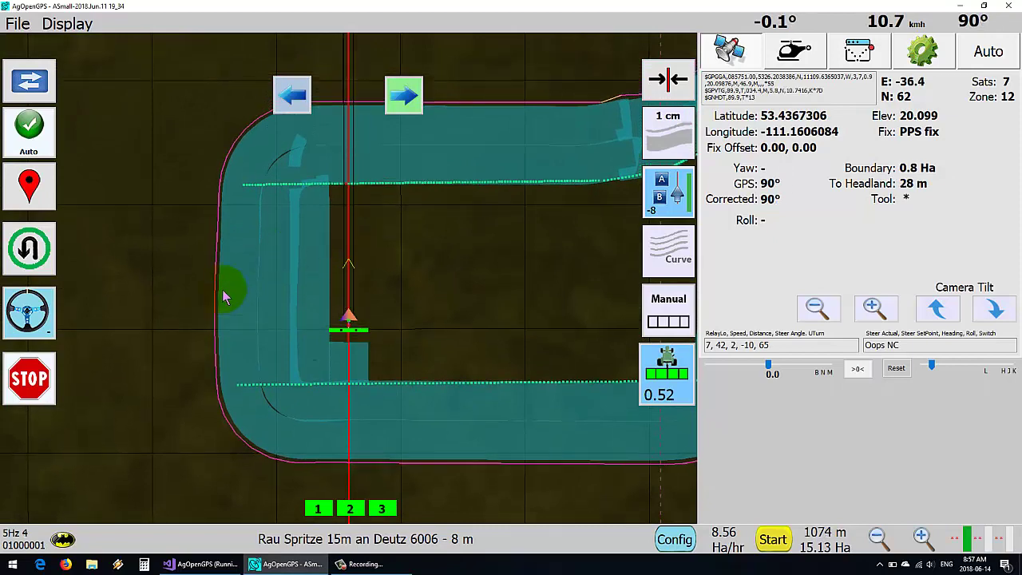
click(263, 336)
click(226, 388)
click(339, 415)
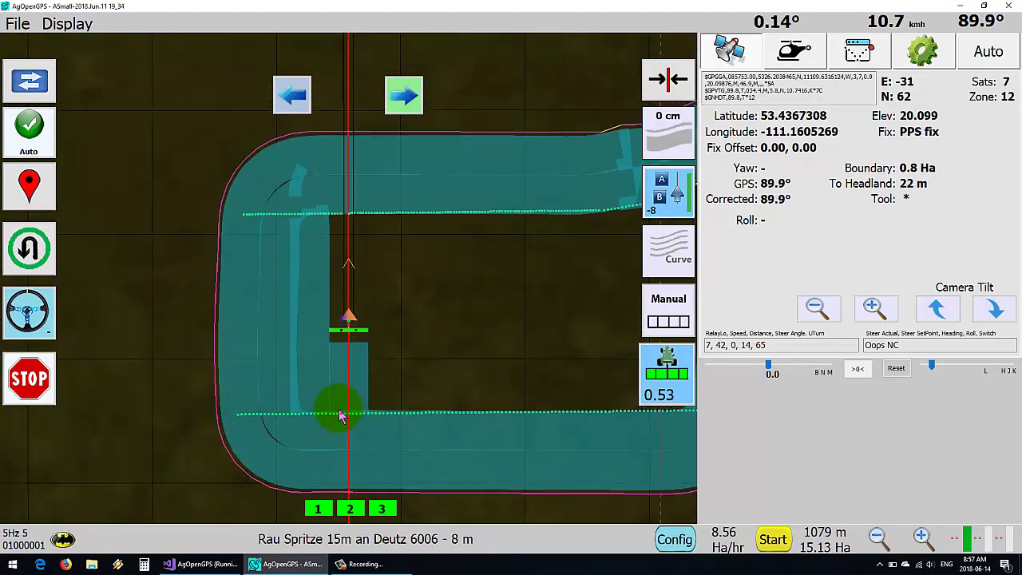
click(324, 303)
click(289, 271)
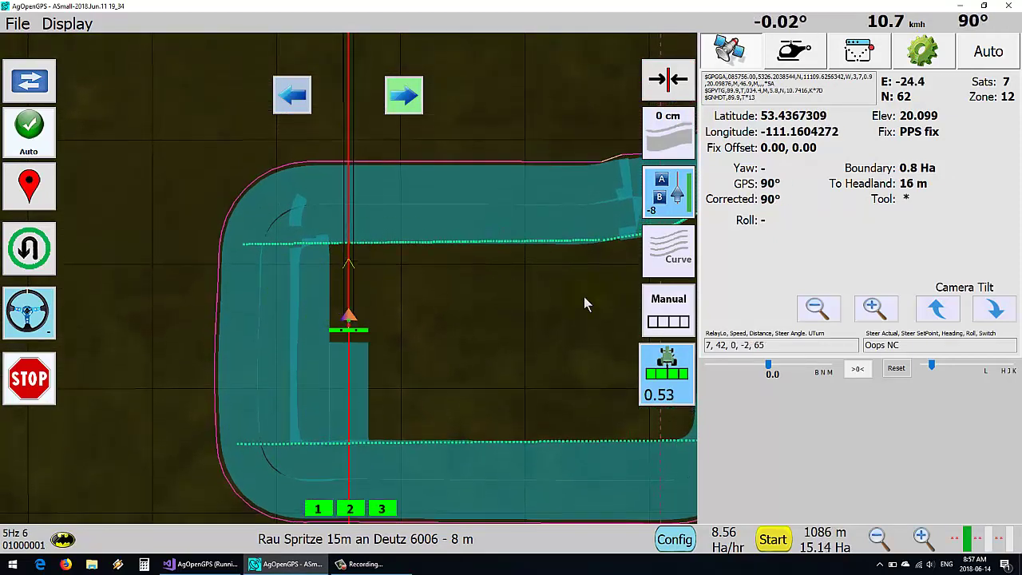
click(304, 291)
click(257, 315)
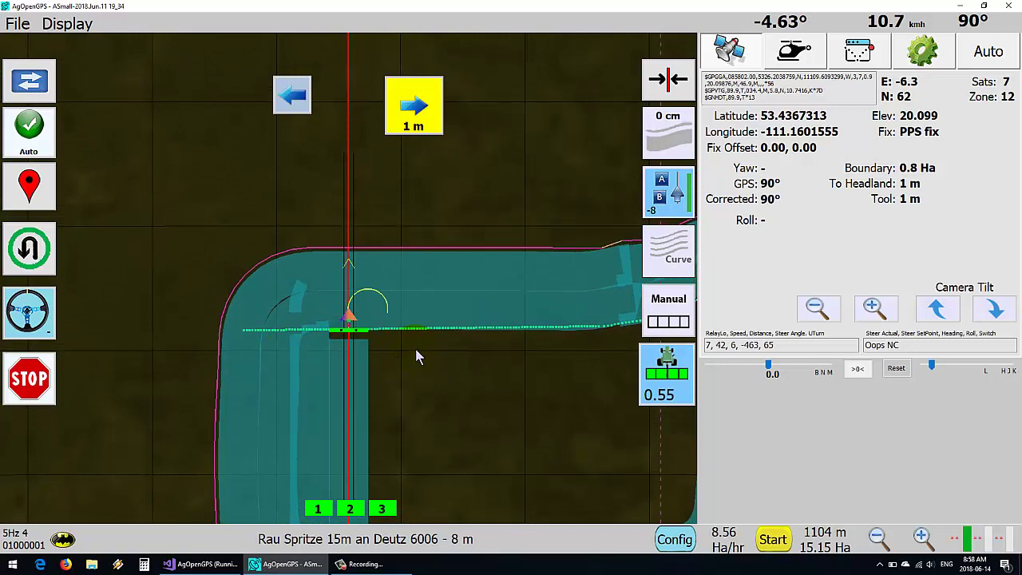
- Keep the tractor running east-west swaths with automatic U-turns until 15.29 Ha is logged
right_click(450, 230)
click(399, 338)
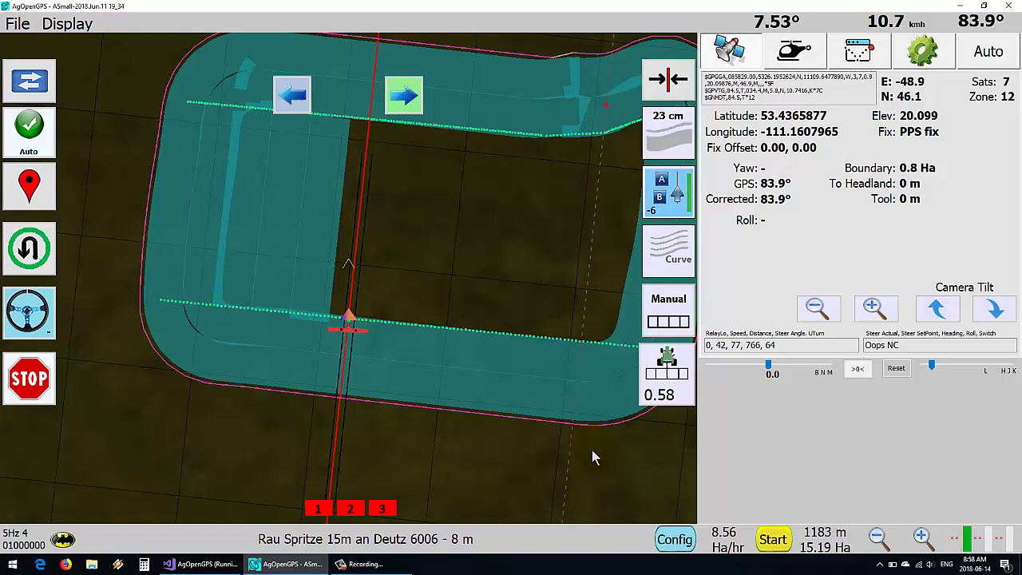
click(591, 449)
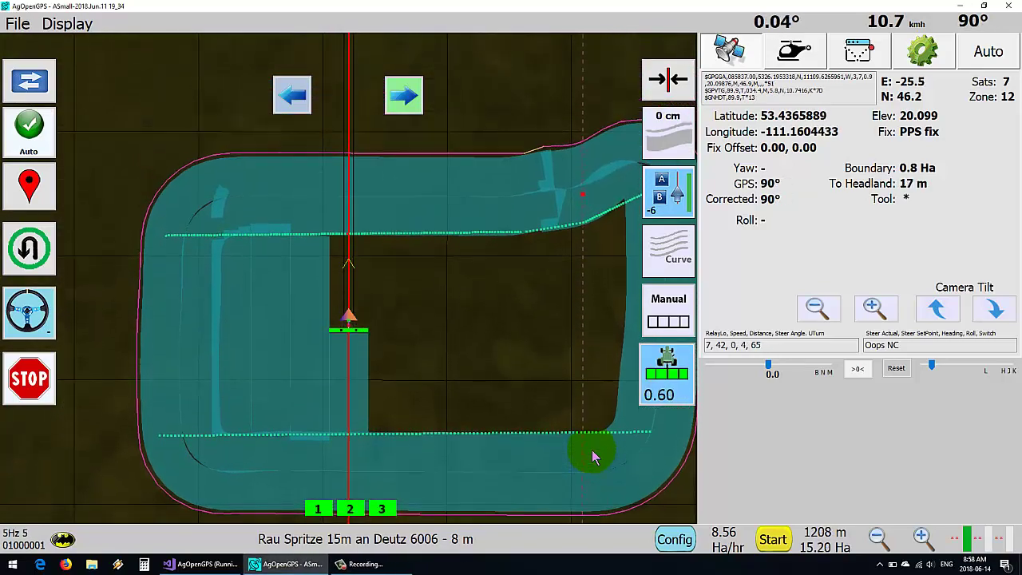
click(592, 451)
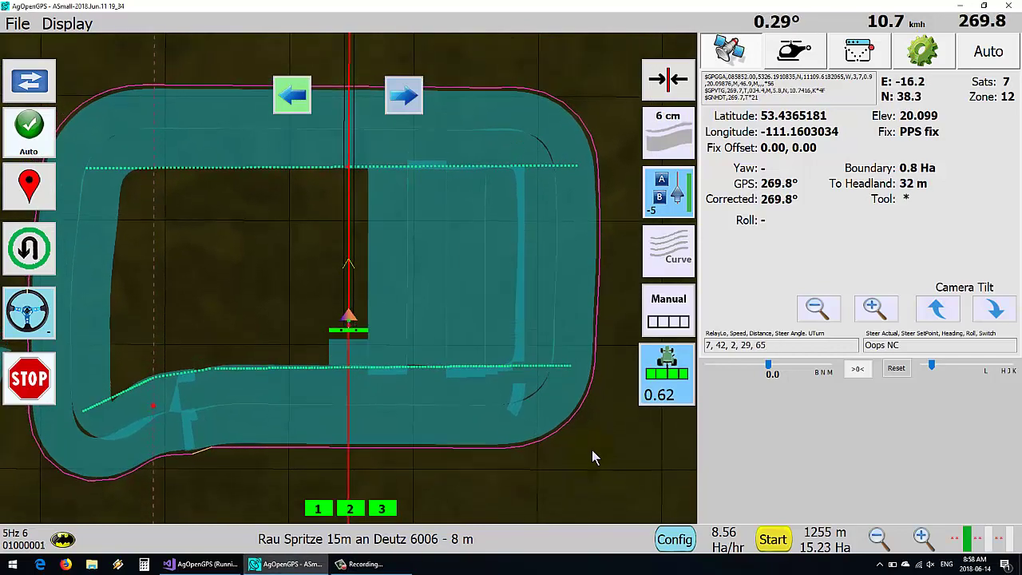
click(592, 450)
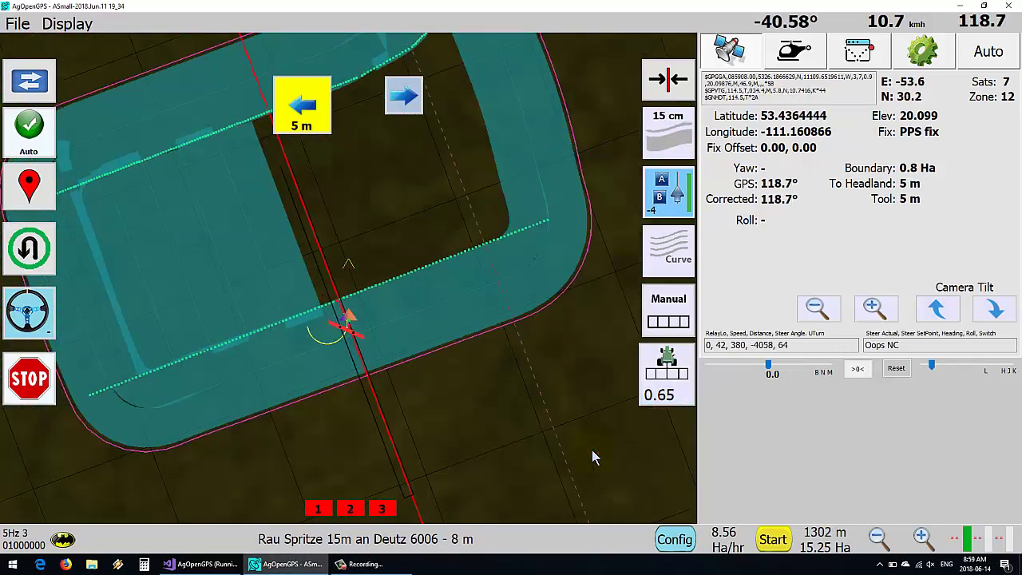
click(591, 449)
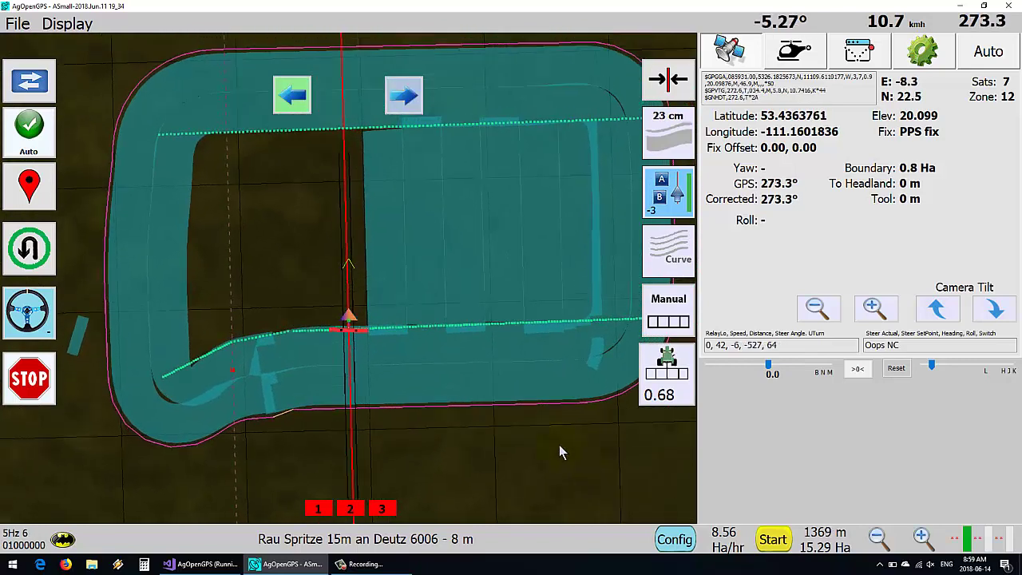
click(685, 543)
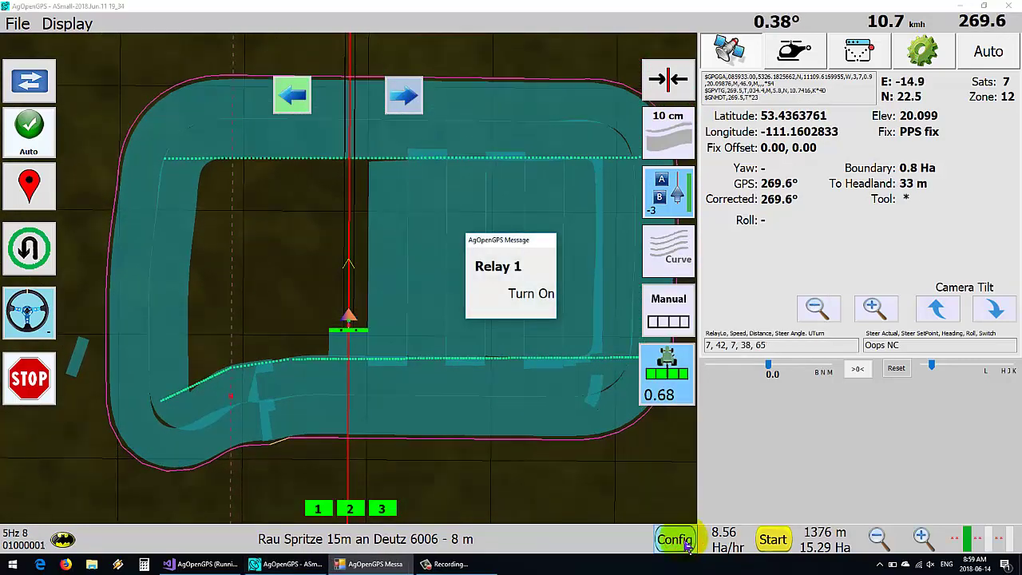
click(739, 504)
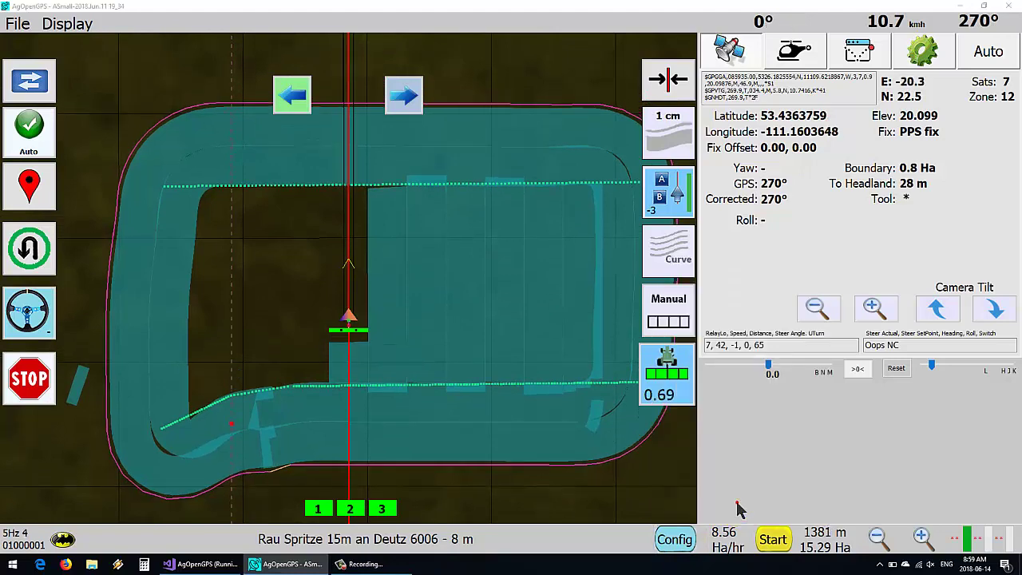
click(363, 145)
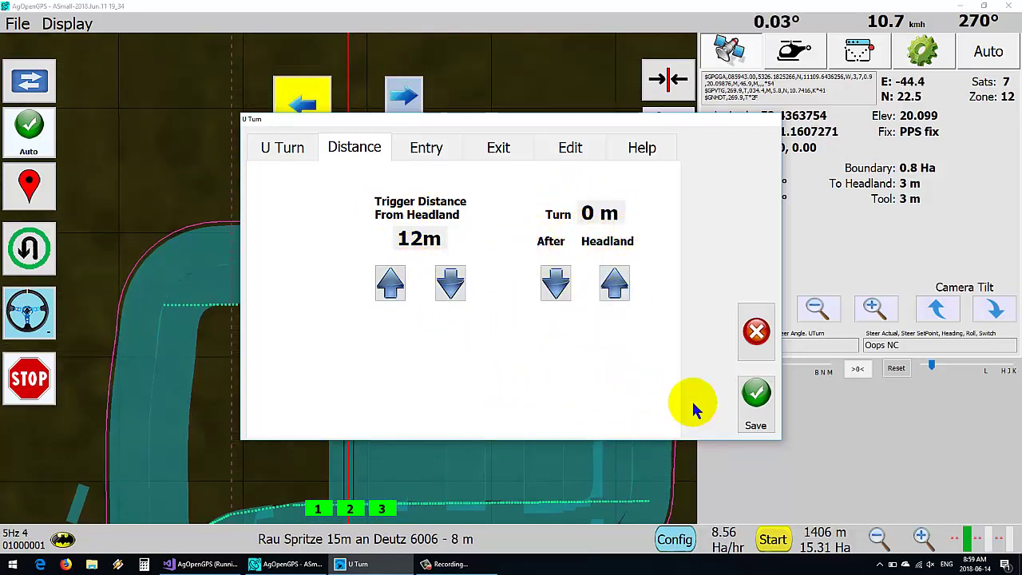
click(763, 401)
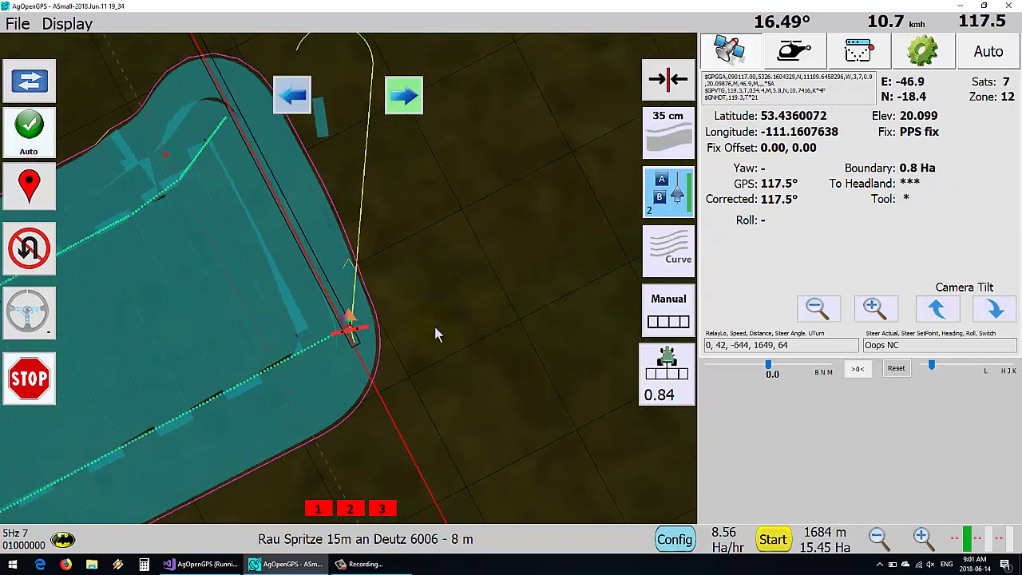
- Click the tractor so it follows the Dubins path out past the field boundary
click(331, 338)
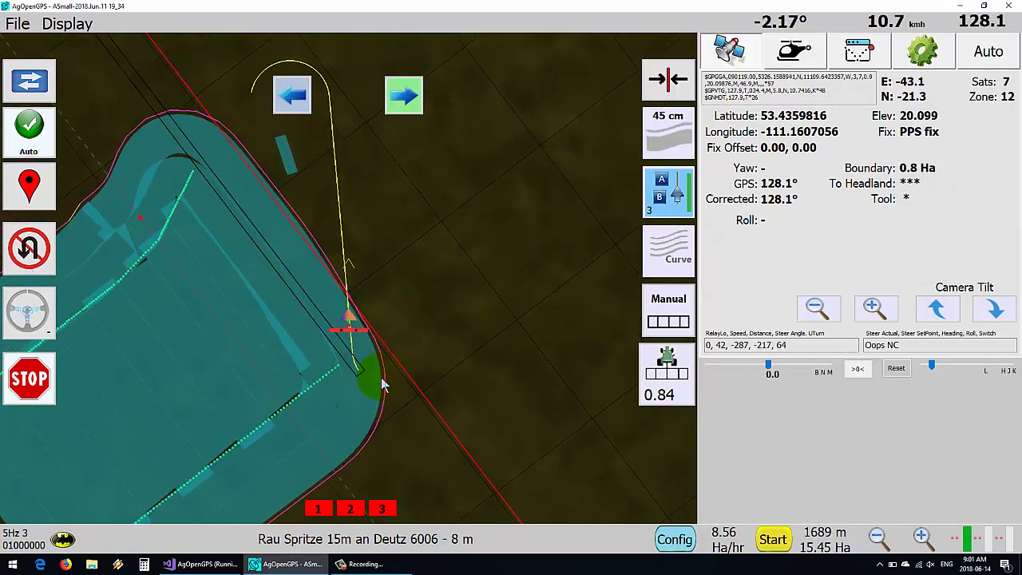